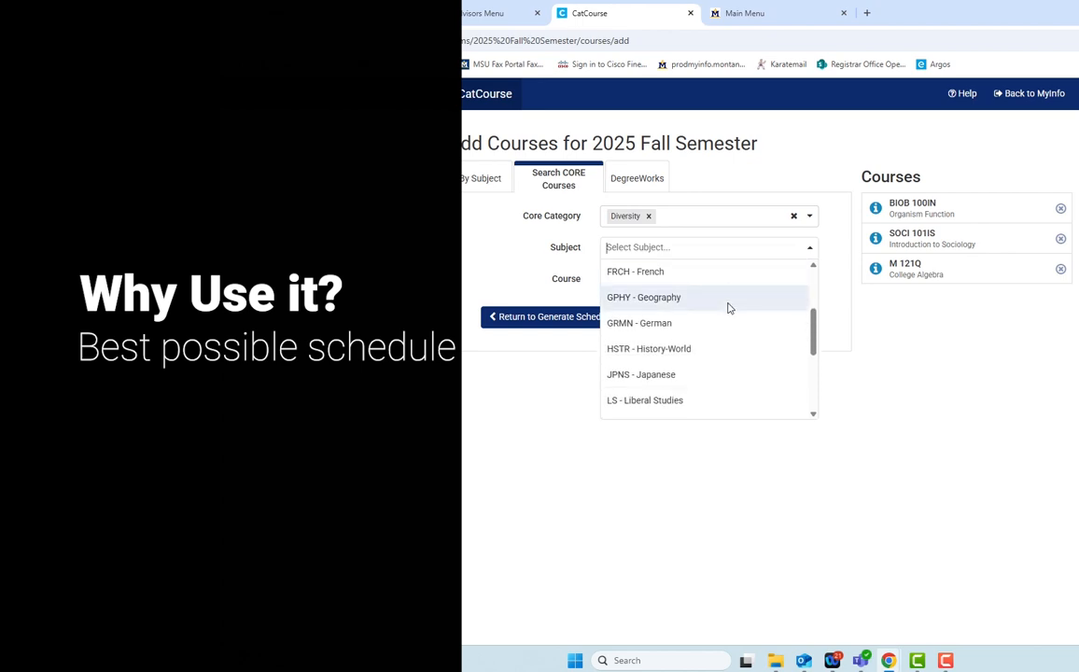
- Choose a subject within the Diversity core category while adding courses for the 2025 Fall Semester
scroll(728, 306, down, 4)
click(730, 301)
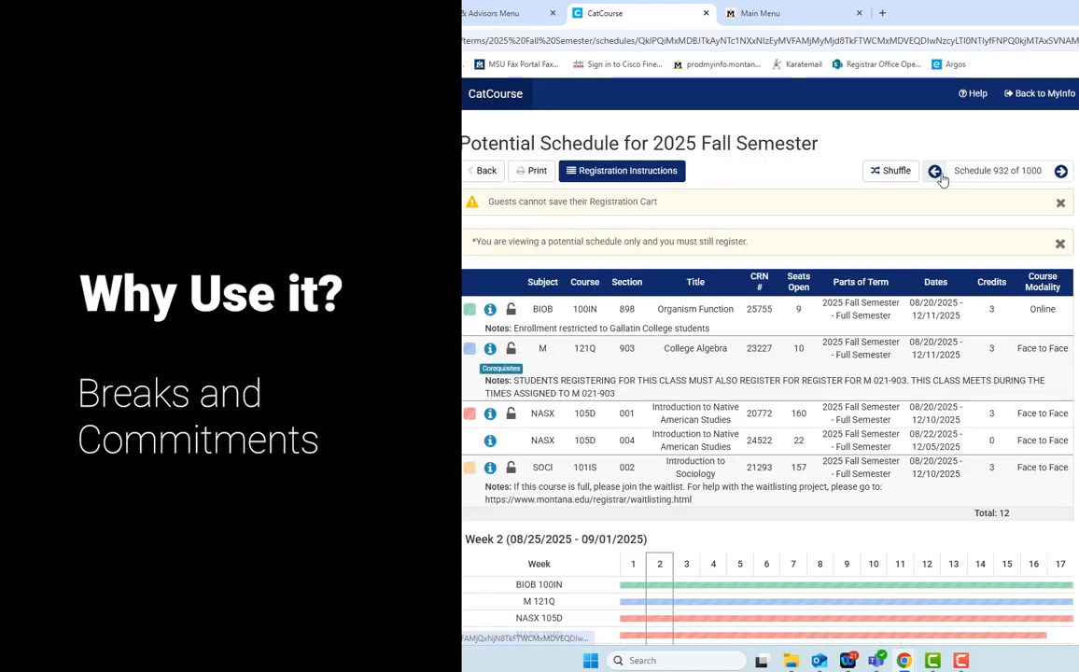
- Examine the potential schedules' course sections and weekly calendar, including how classes fit around the work break
scroll(956, 236, down, 5)
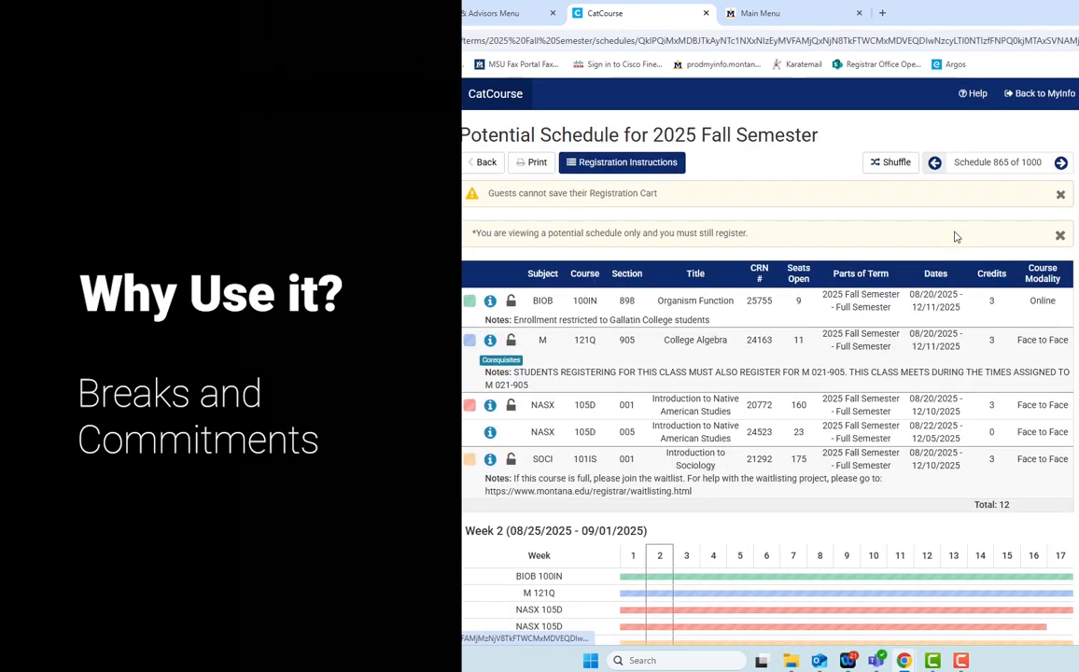
scroll(956, 236, down, 5)
scroll(955, 236, up, 1)
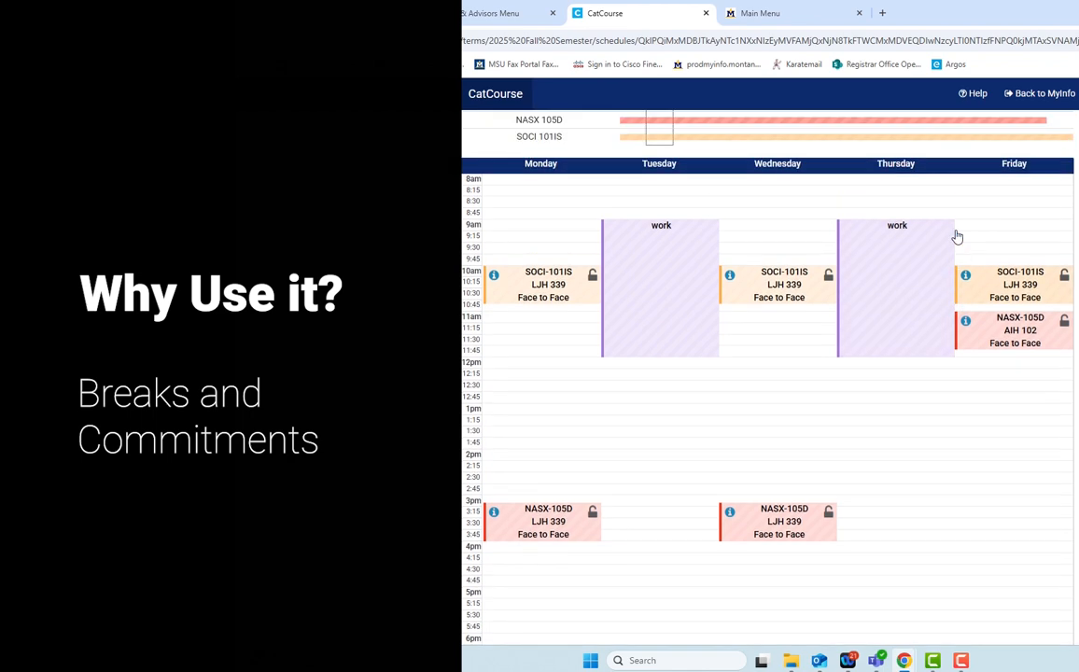
key(Right)
key(Right)
key(Right)
key(Right)
key(Right)
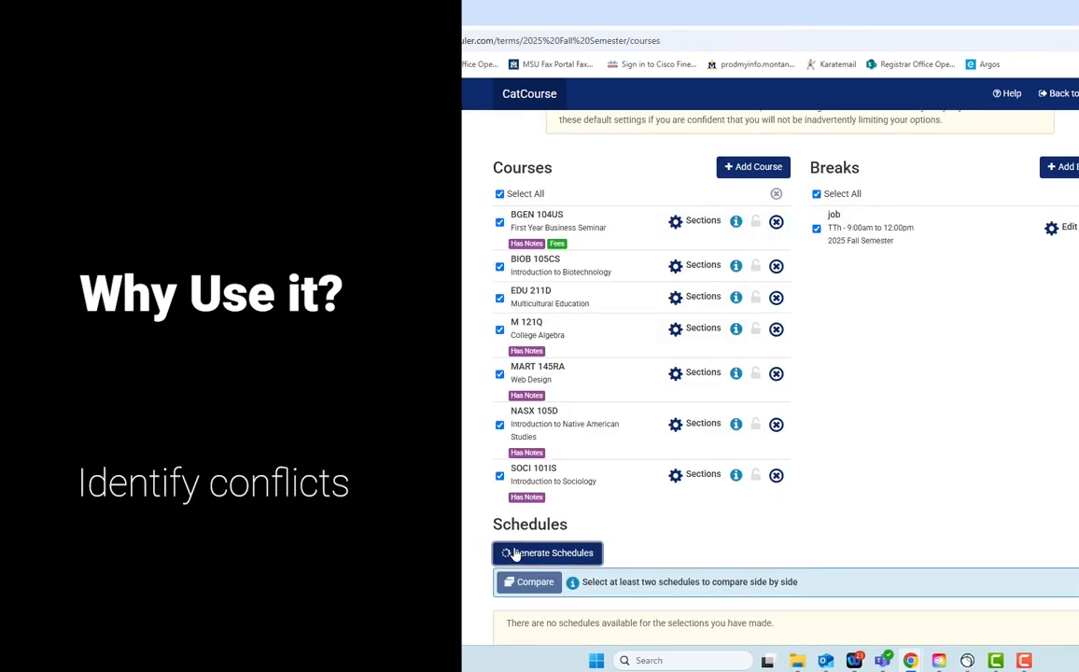
scroll(938, 506, down, 3)
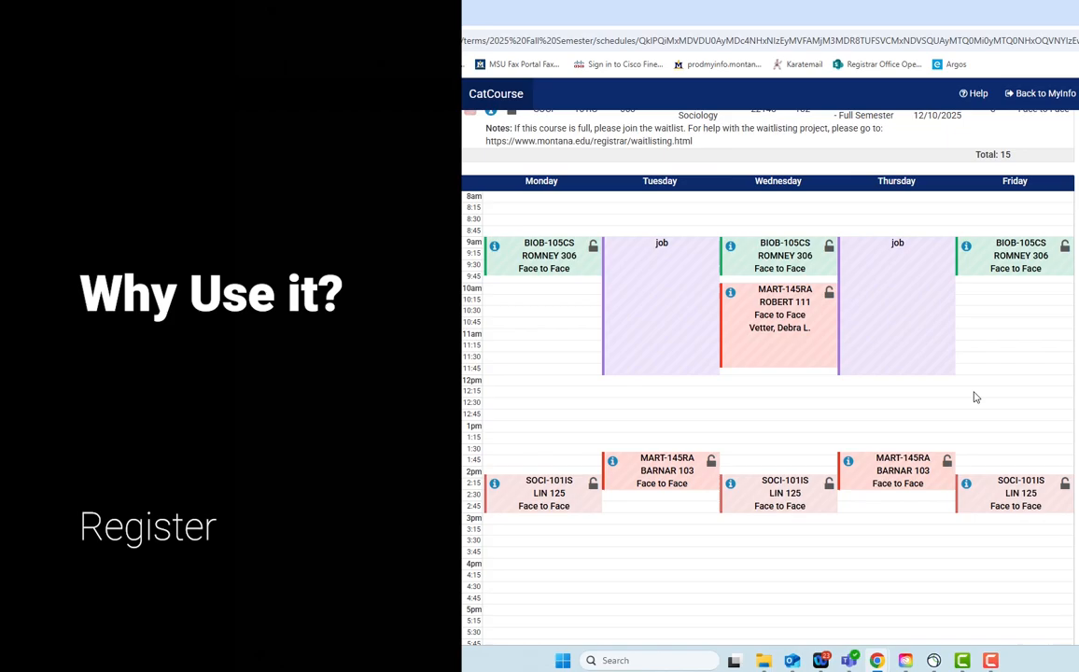
- Review the potential schedule's course sections and send the schedule to the registration cart
scroll(974, 397, up, 2)
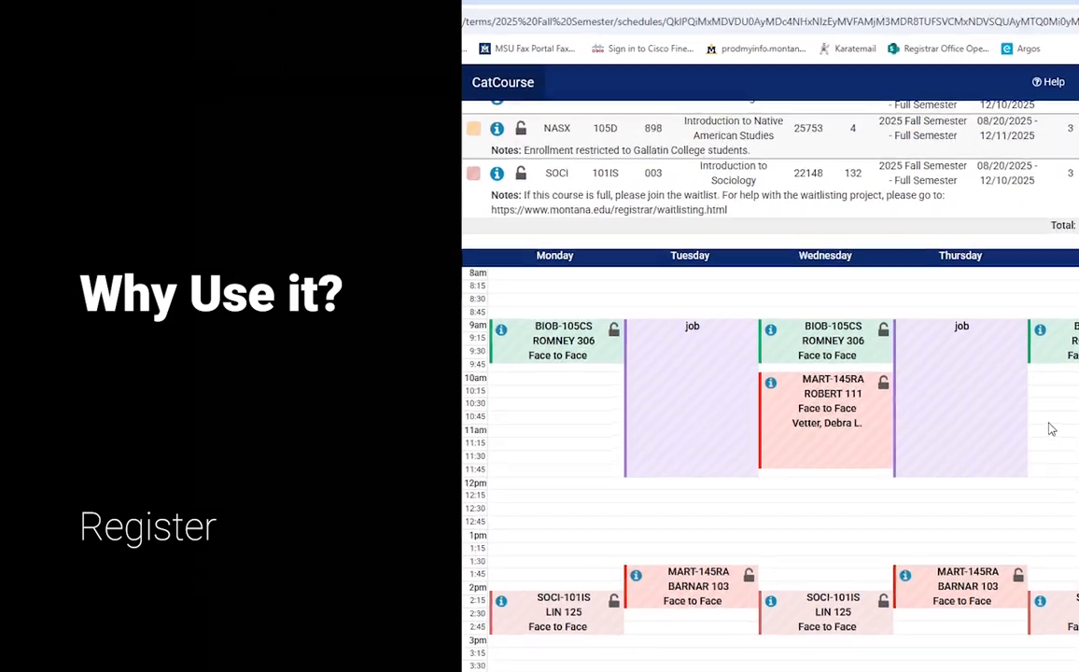
scroll(974, 398, up, 4)
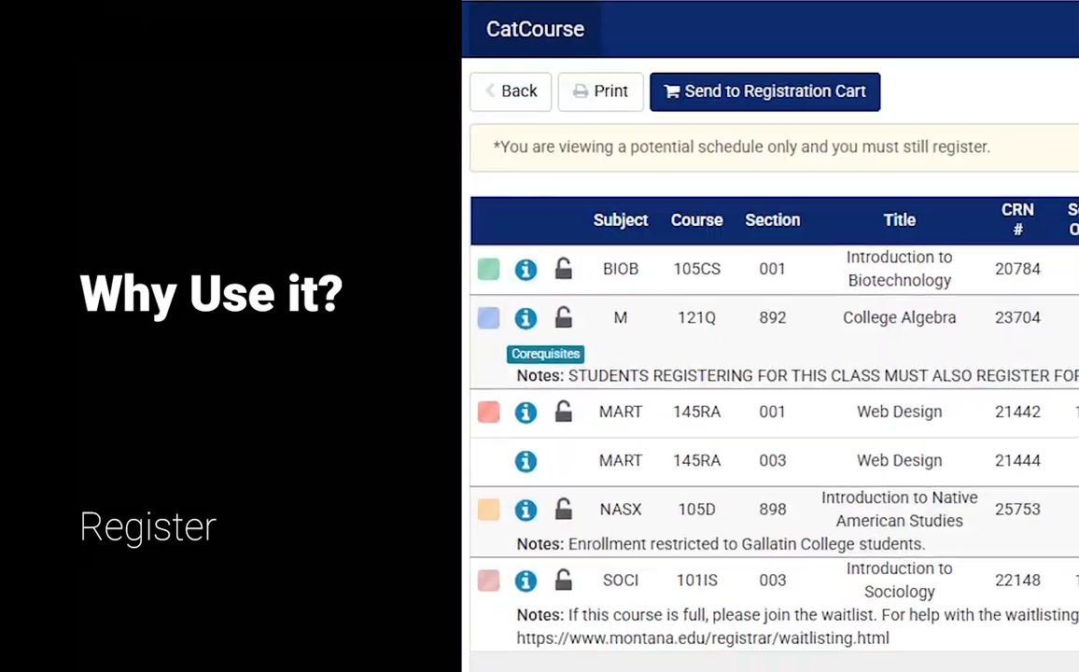
scroll(774, 373, up, 1)
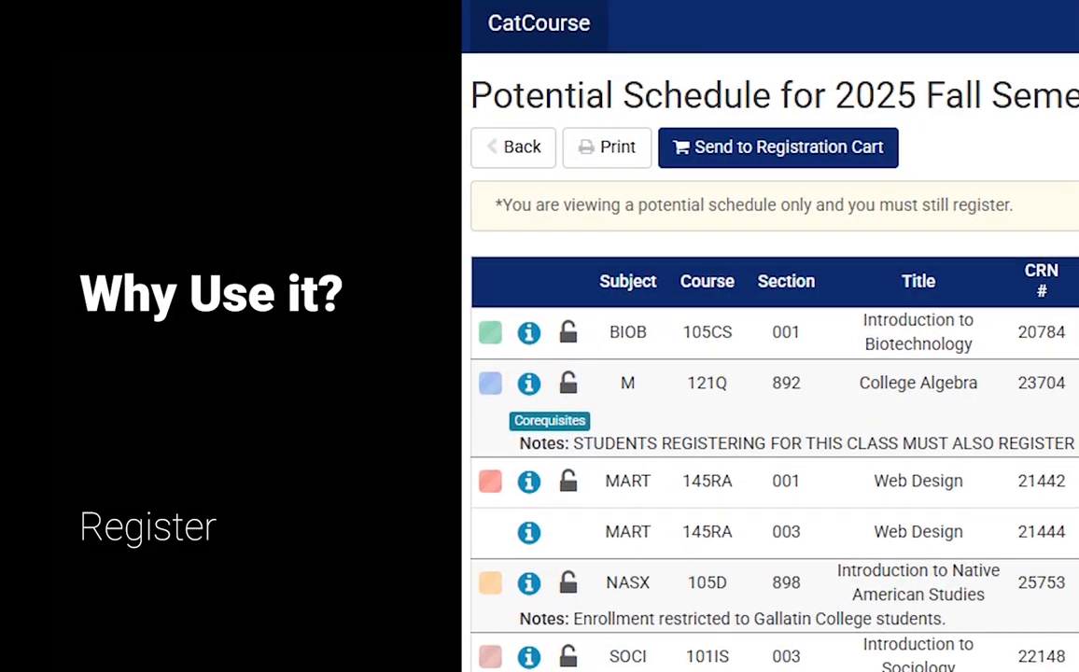
click(721, 158)
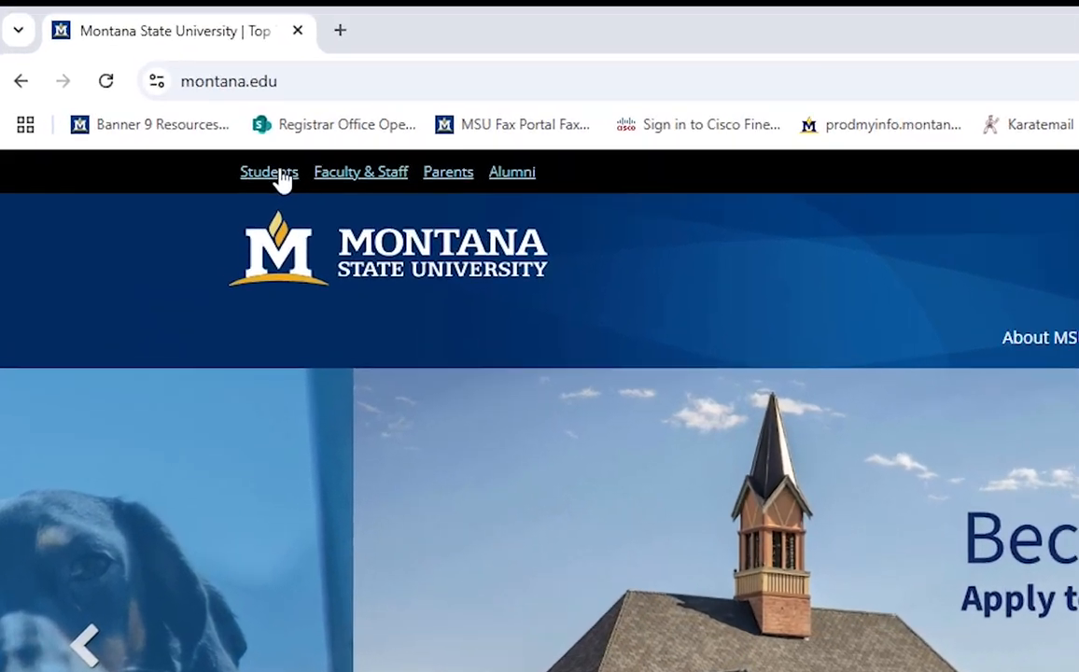
- Go to MyInfo through the Montana State University students page and log in with the NetID
click(150, 90)
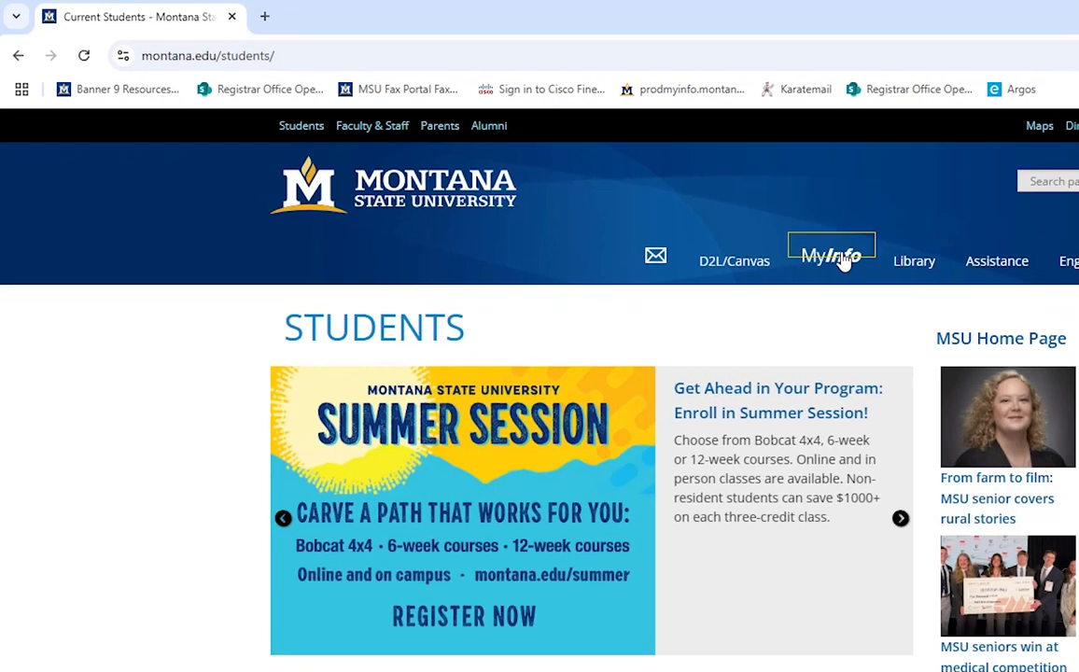
click(840, 257)
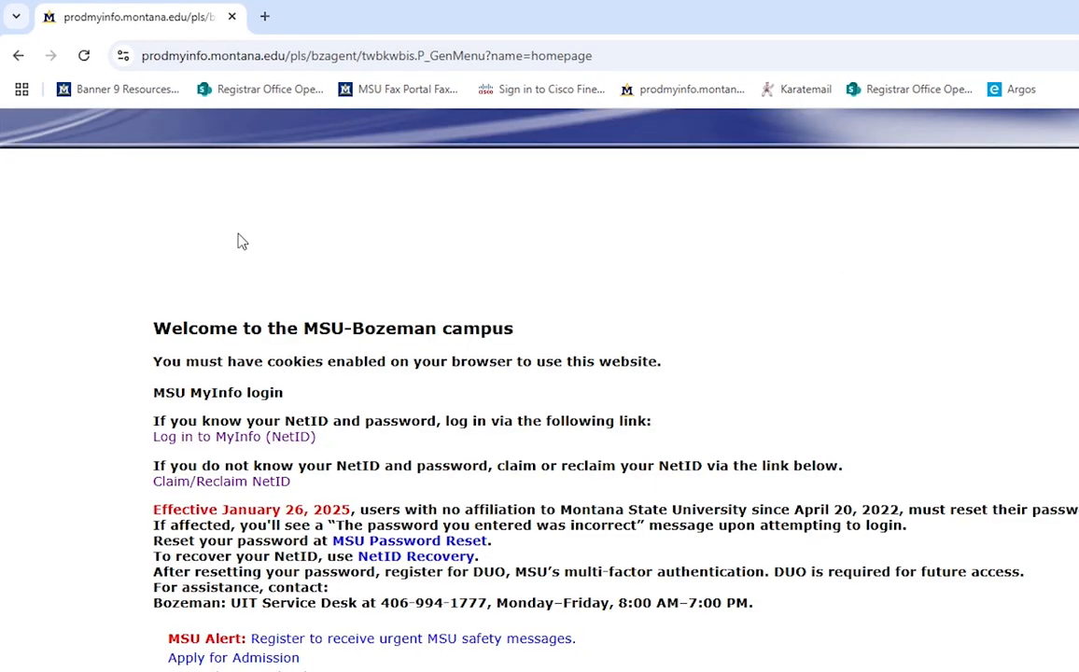
click(282, 437)
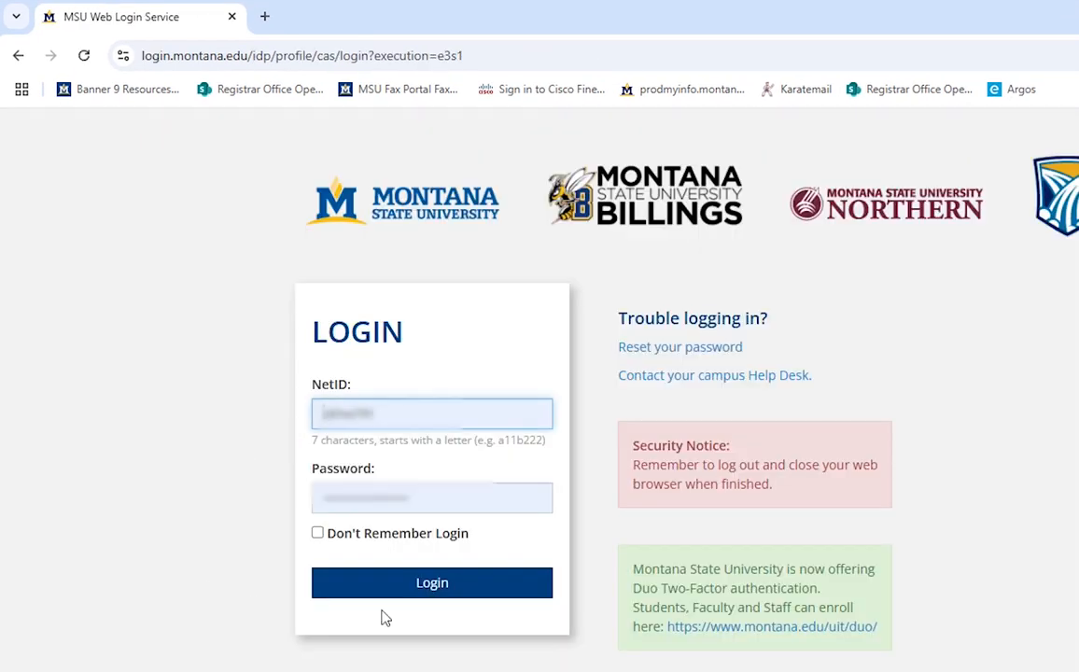
click(392, 584)
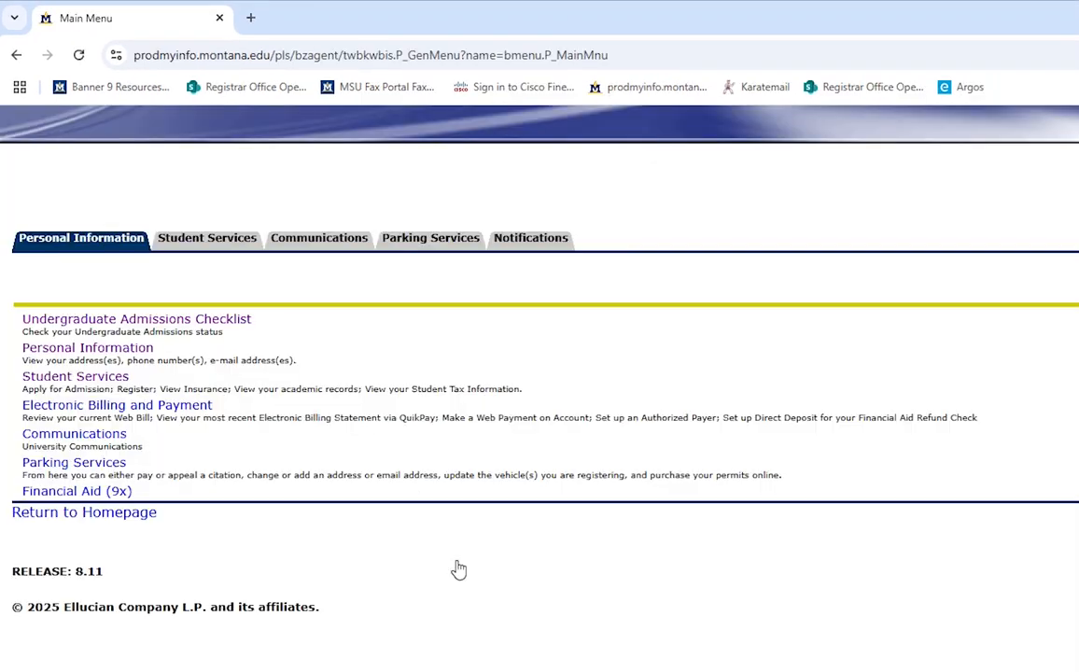
- Open CatCourse from the registration options in Student Services
click(205, 239)
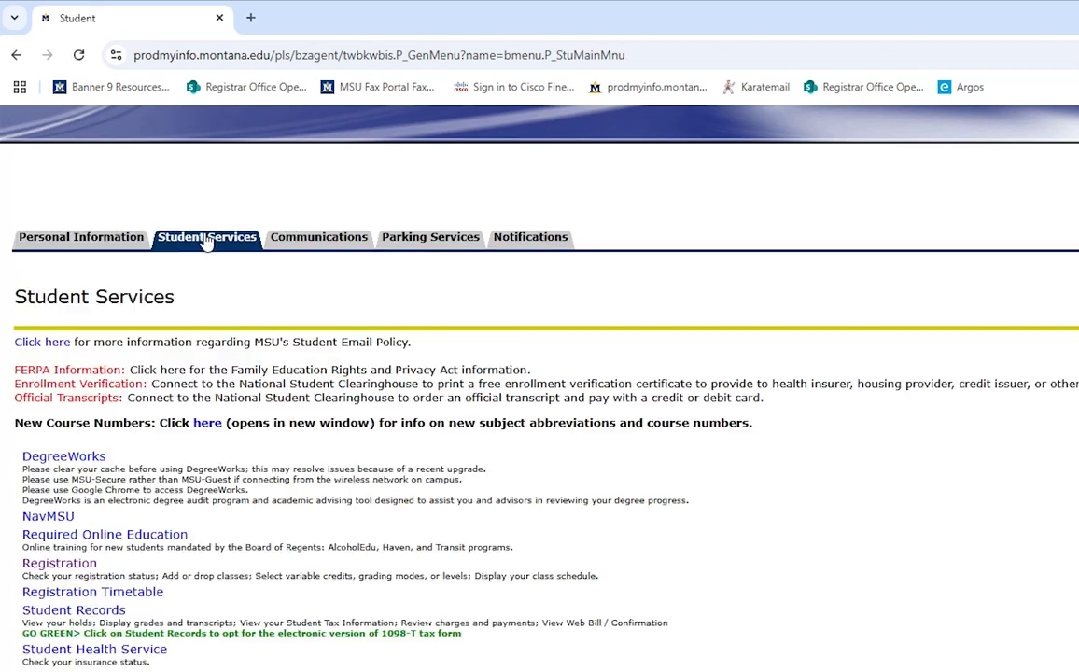
click(82, 571)
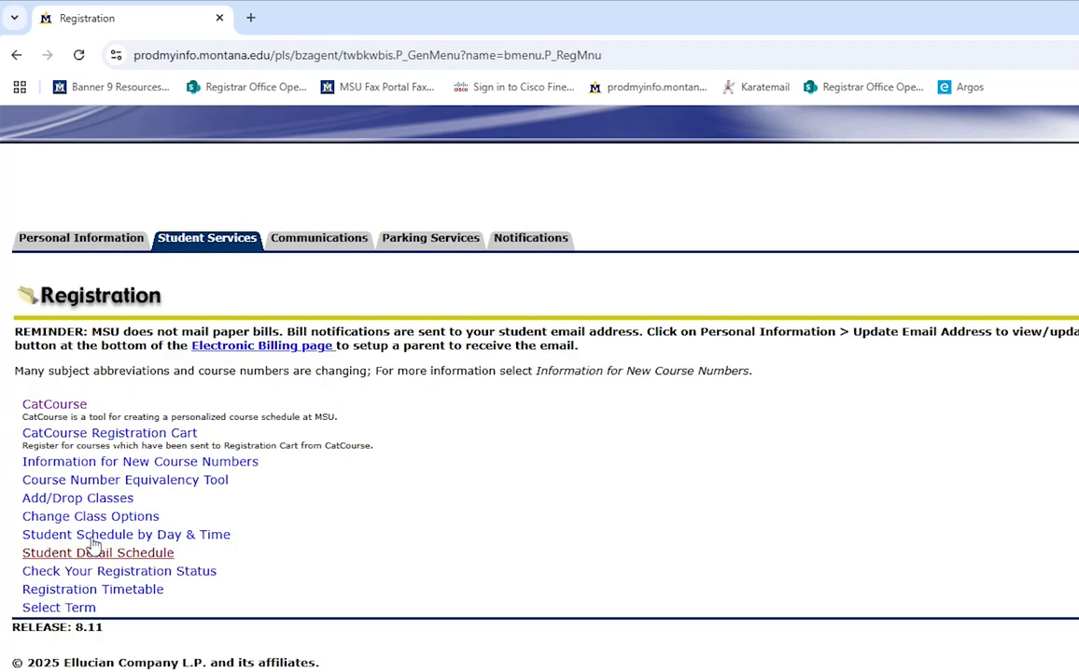
click(84, 408)
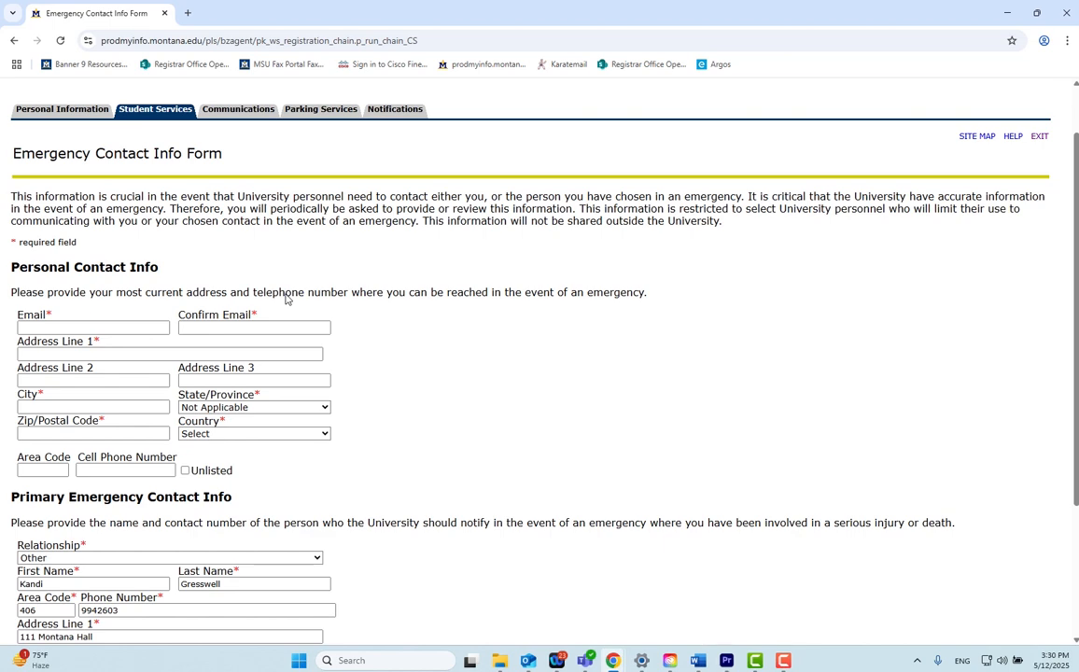
- Submit the emergency contact form and continue registration for the 2025 Fall Semester
scroll(285, 293, down, 3)
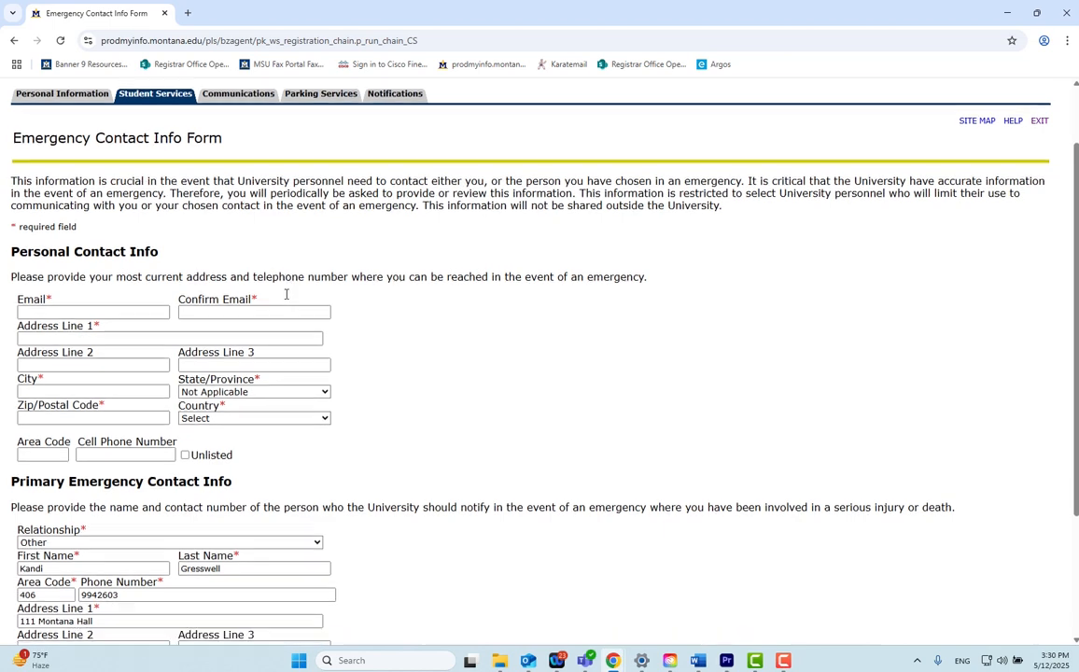
click(18, 549)
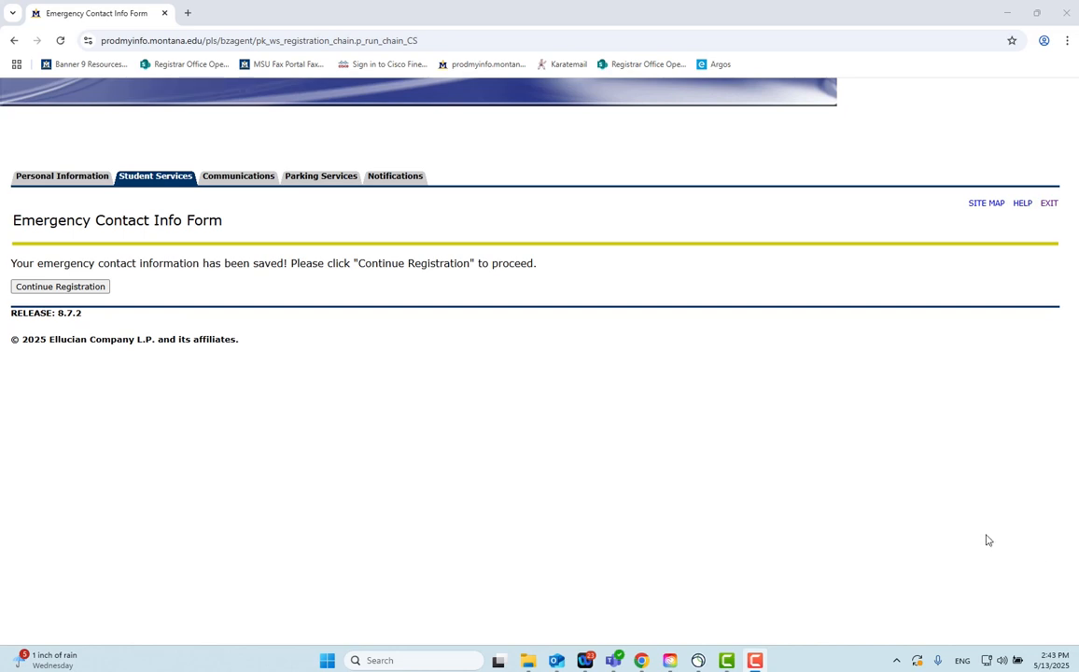
click(60, 287)
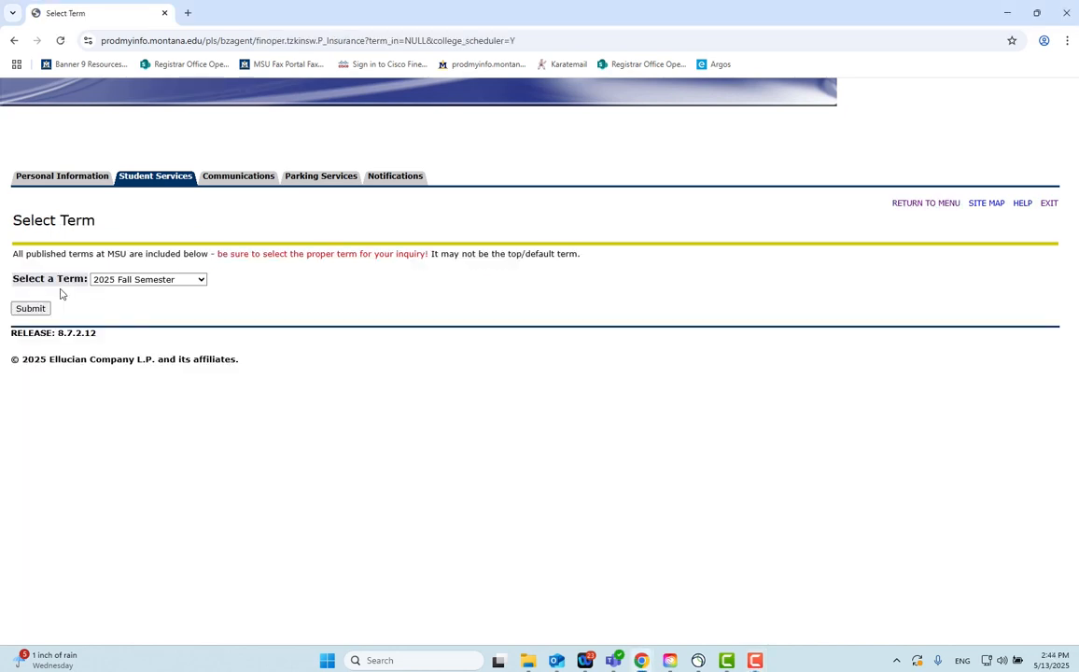
click(32, 310)
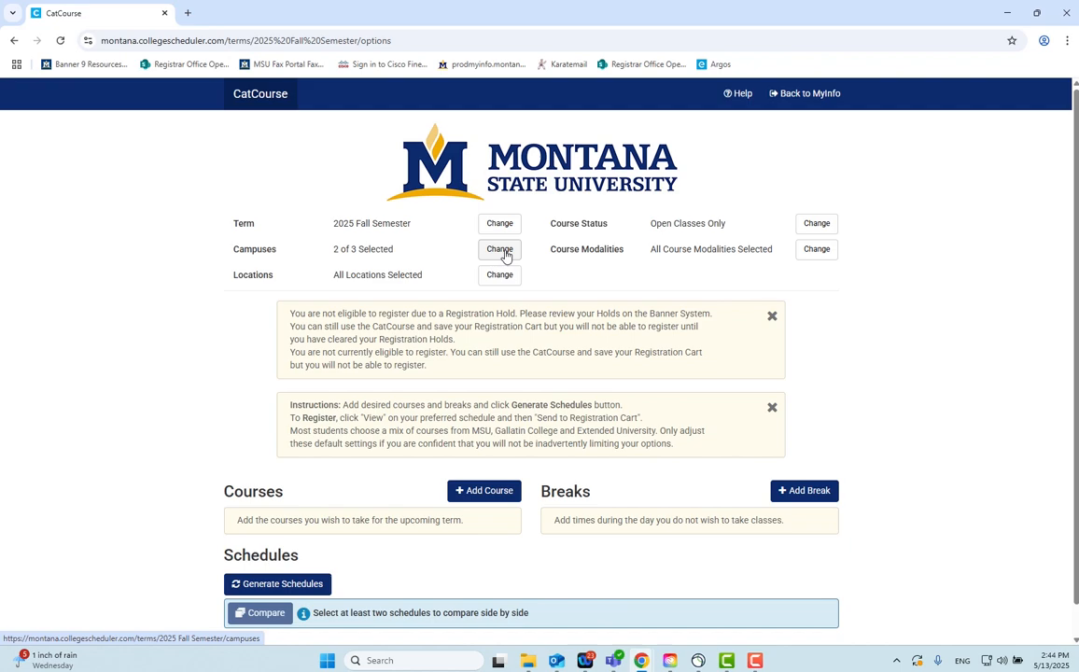
- Review the available campus and course status filter options
click(500, 251)
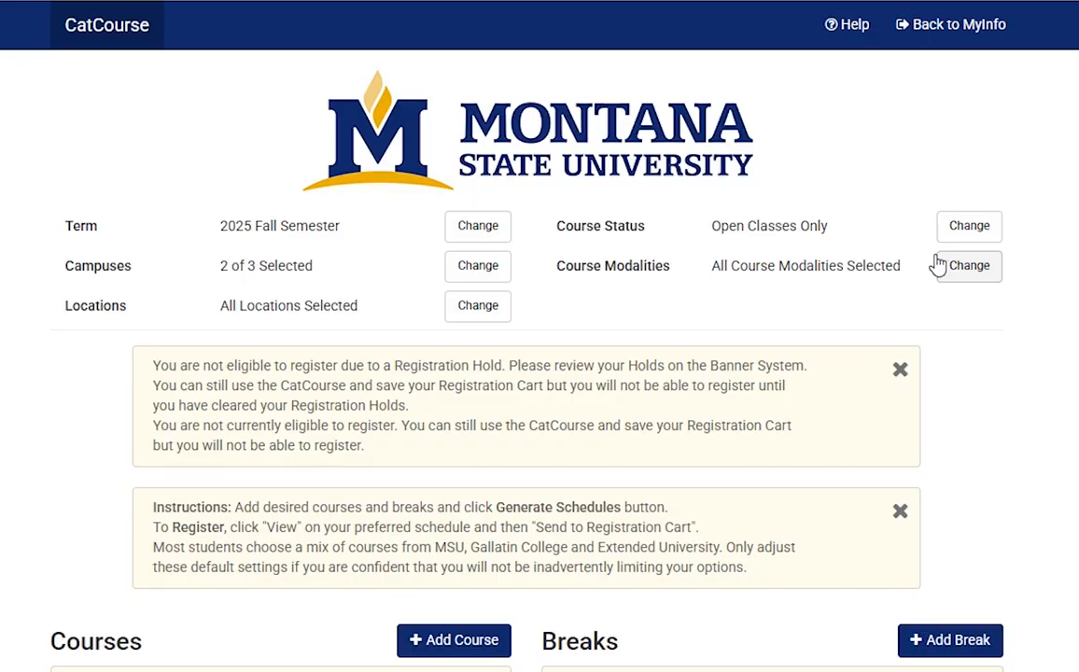
click(970, 225)
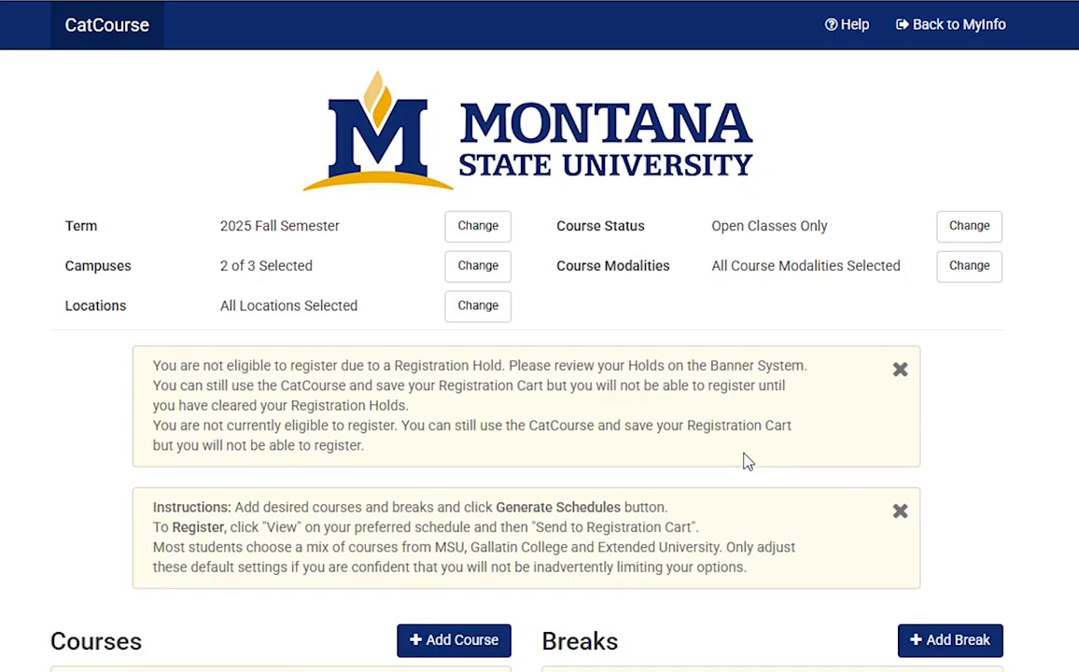
- Try excluding Online from the course modalities, reselect all modalities and save
click(968, 267)
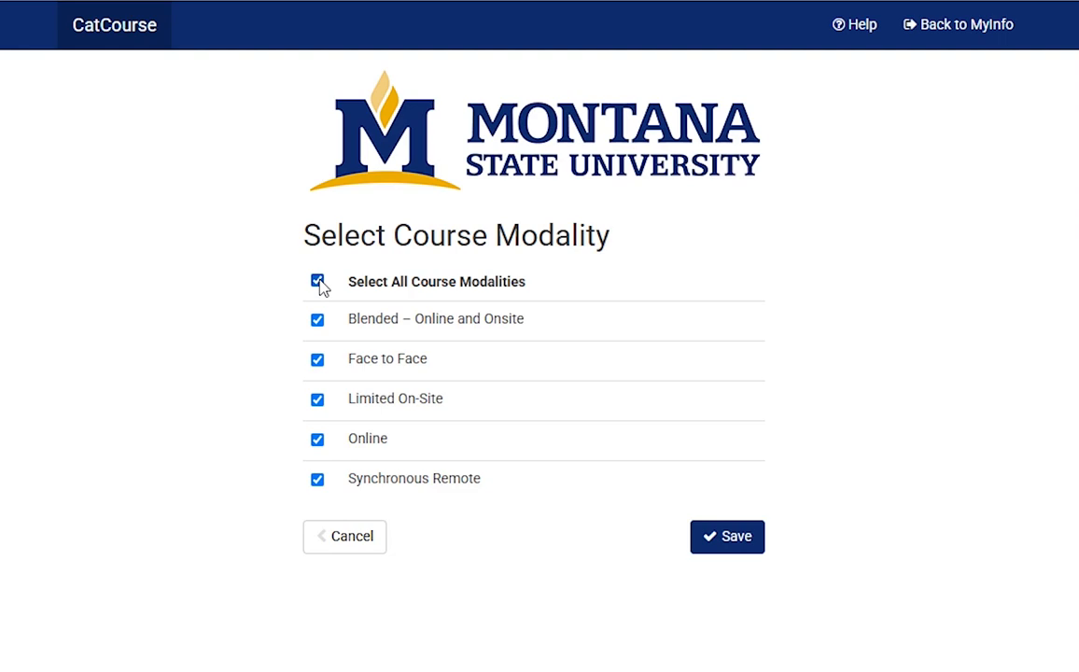
click(317, 439)
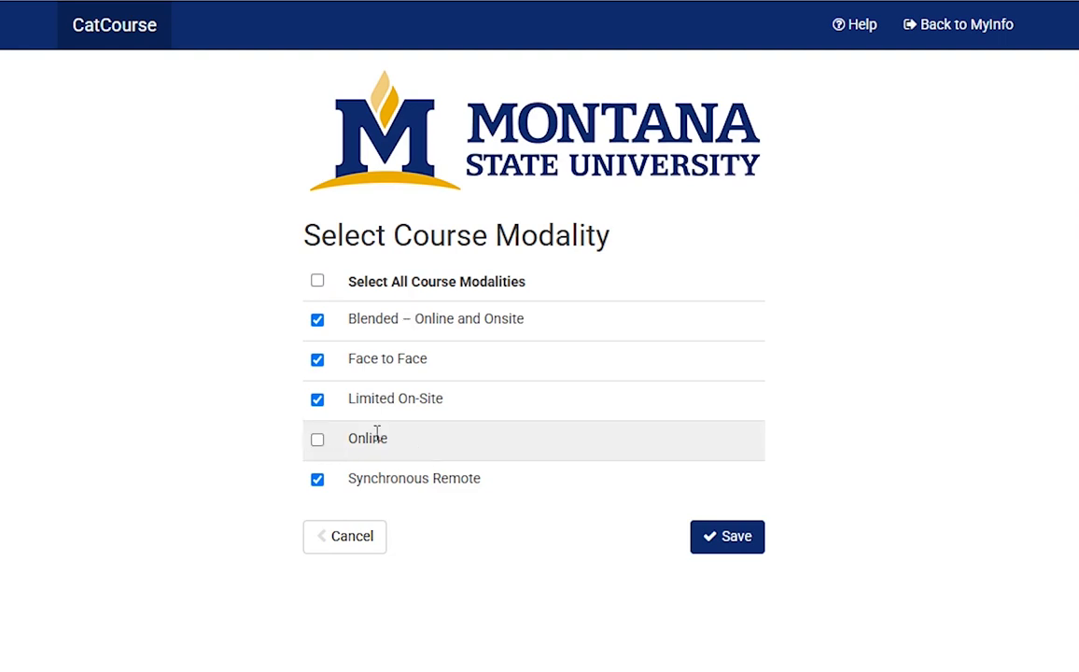
click(317, 281)
click(721, 544)
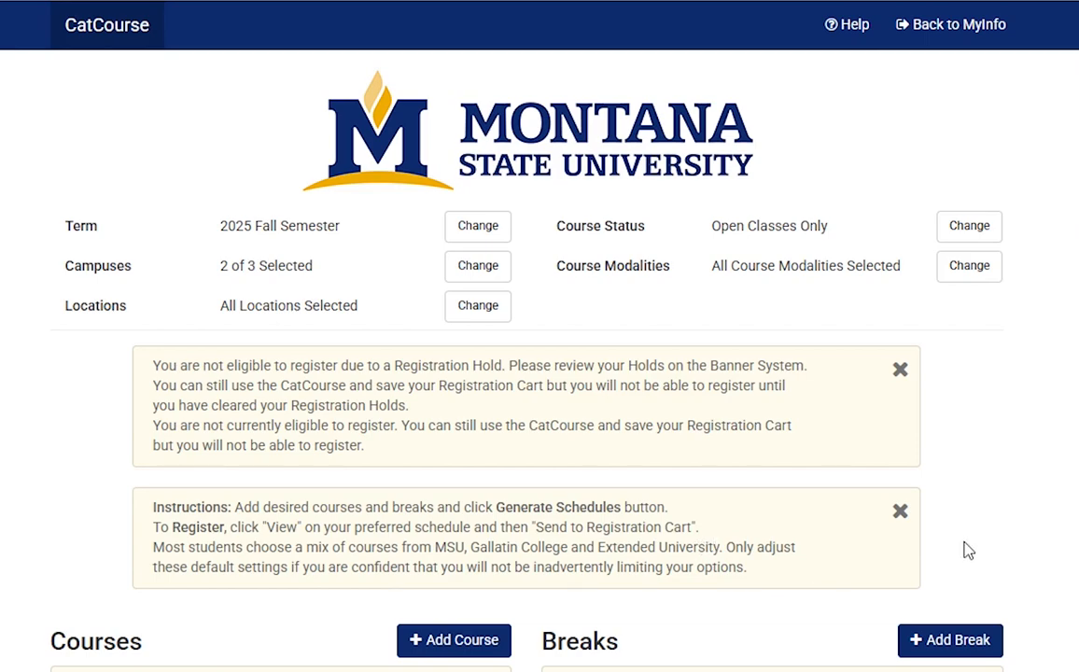
- Add a break named "job" from 9:00 am to 12:00 pm on Tuesdays and Thursdays for the 2025 Fall Semester
scroll(1030, 523, down, 1)
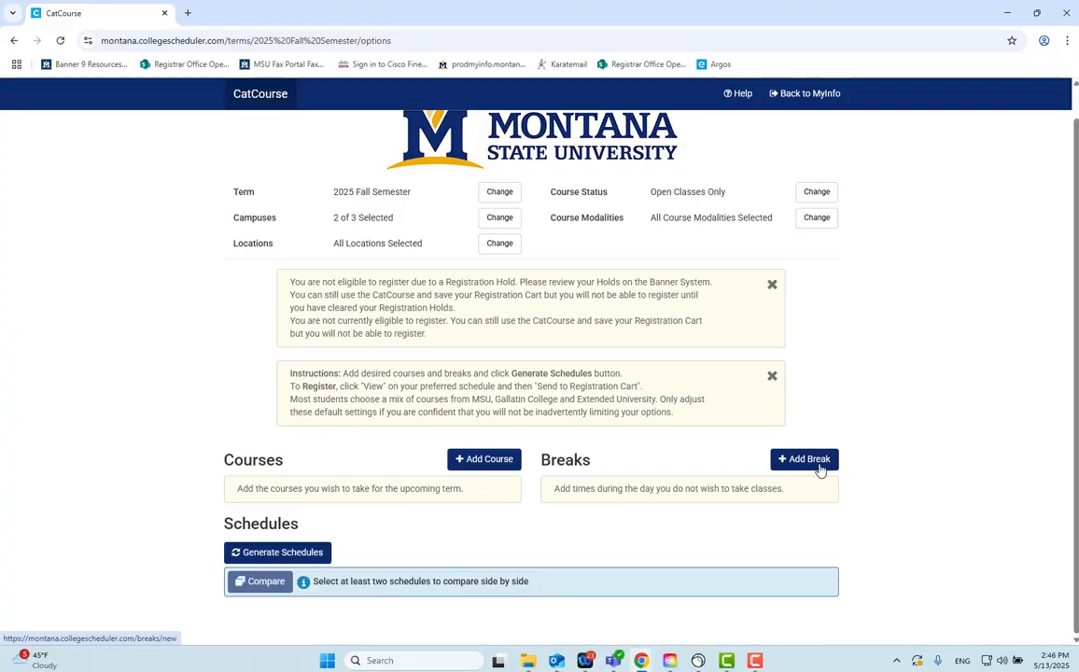
click(817, 461)
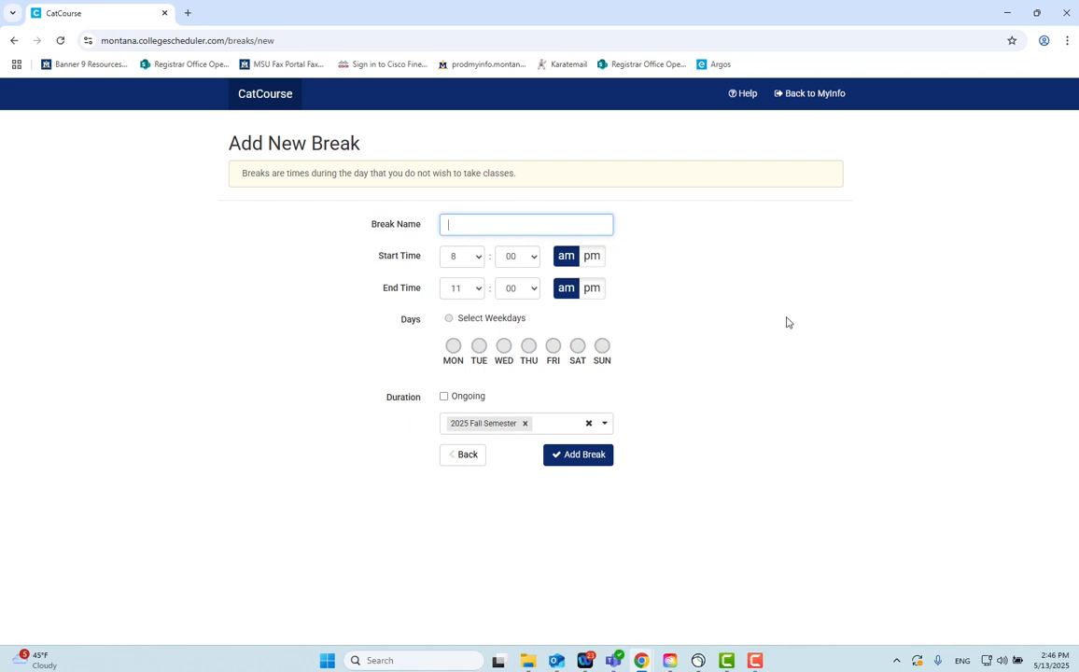
text(job)
click(477, 289)
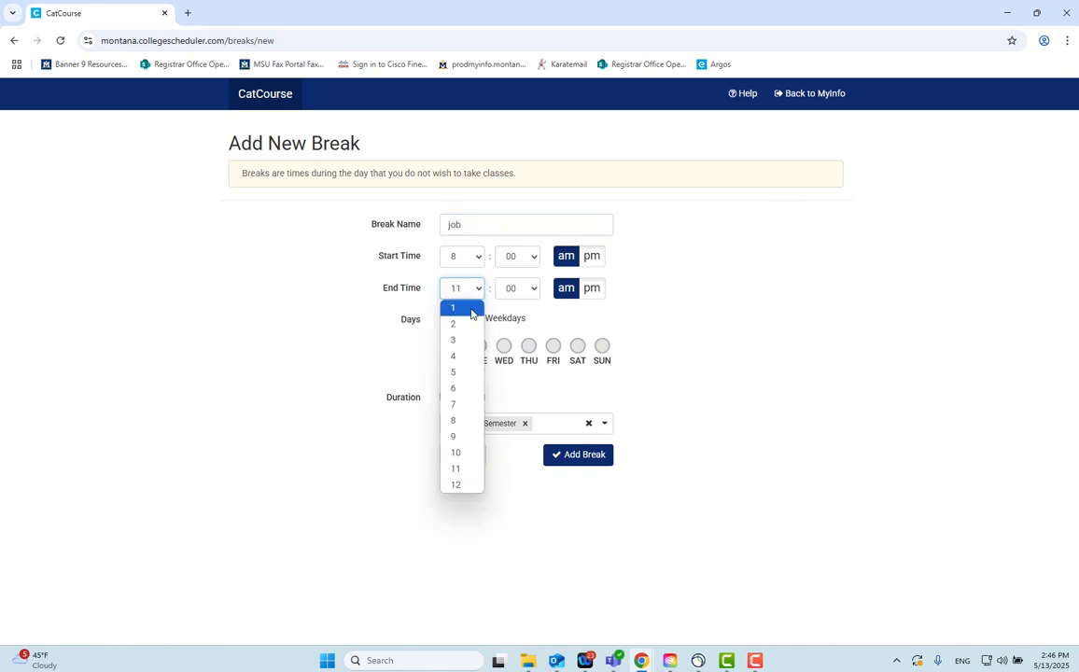
click(467, 484)
click(593, 290)
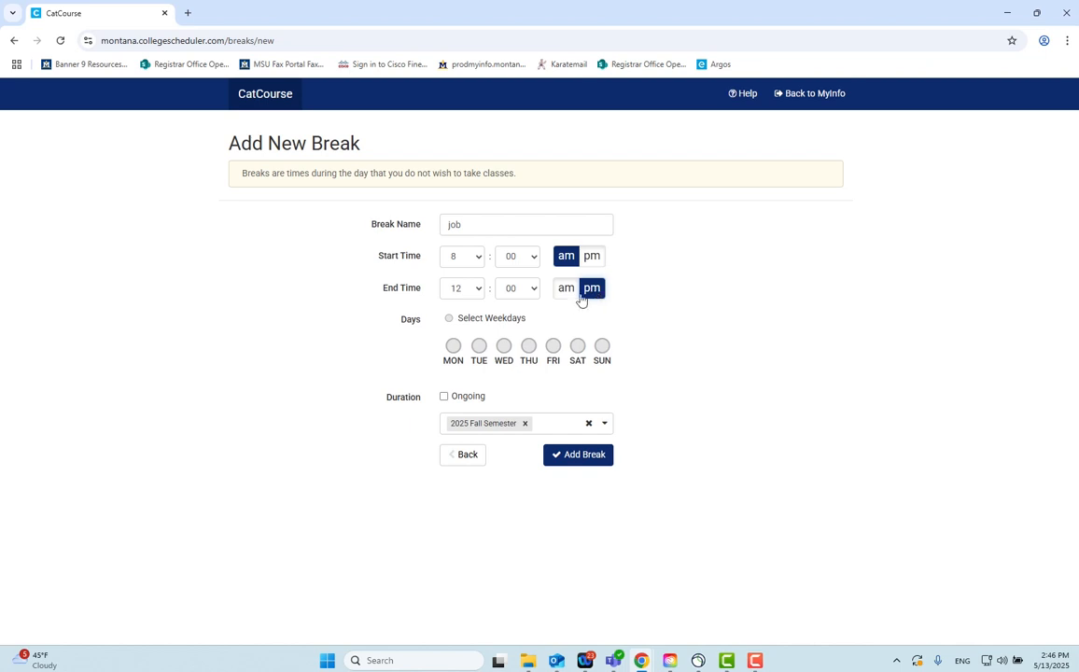
click(476, 259)
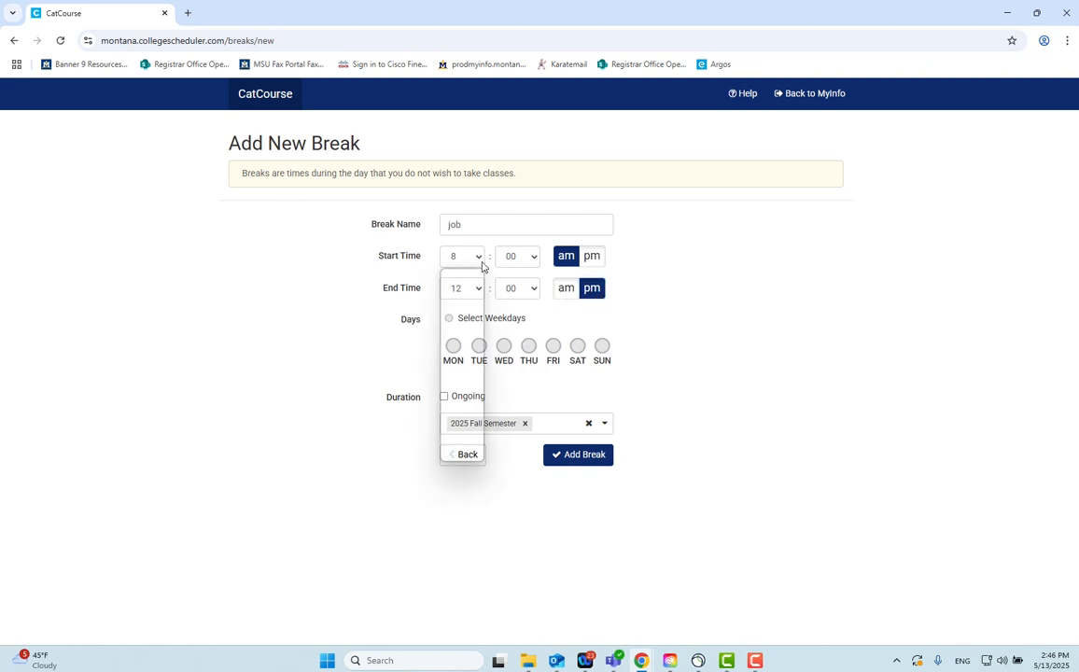
click(457, 406)
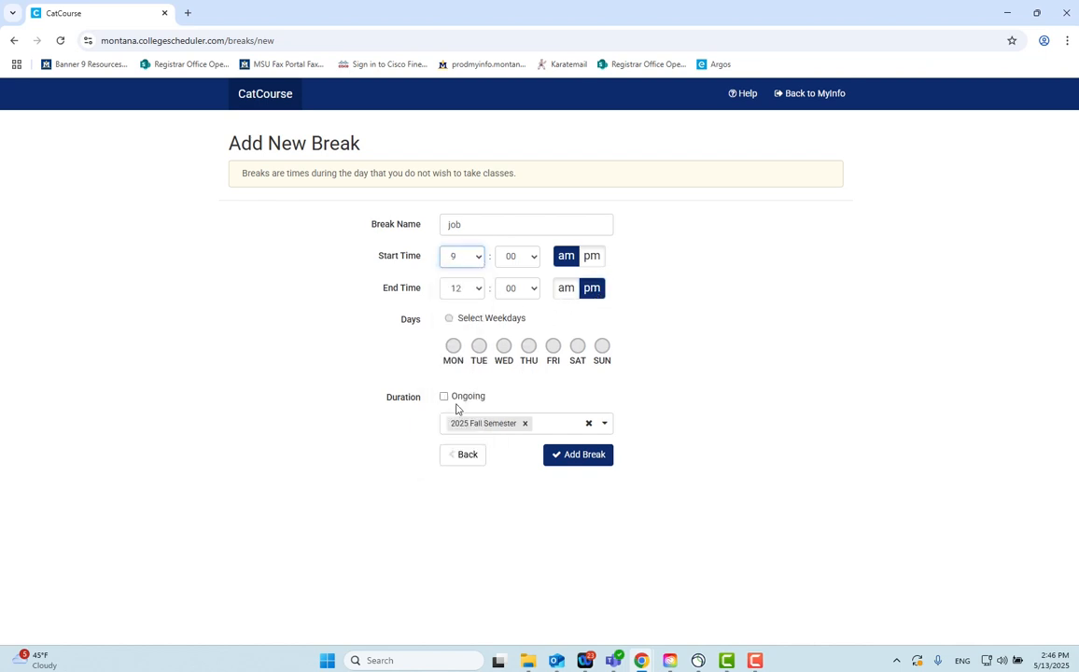
click(480, 351)
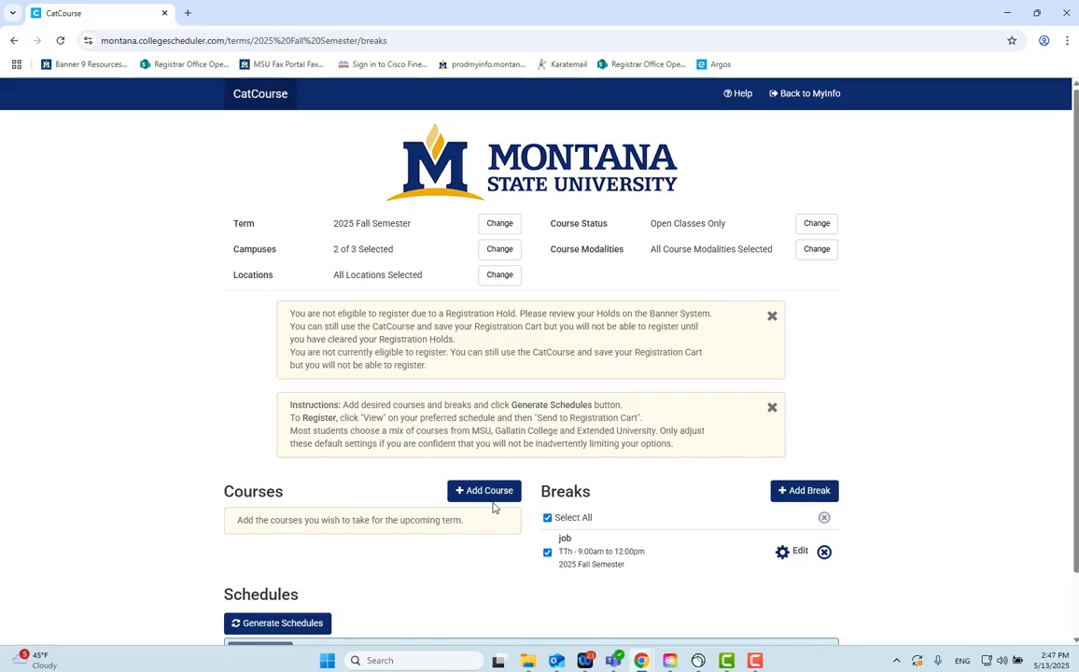
- Add all courses from the DegreeWorks degree plan to the 2025 Fall Semester course list
click(493, 506)
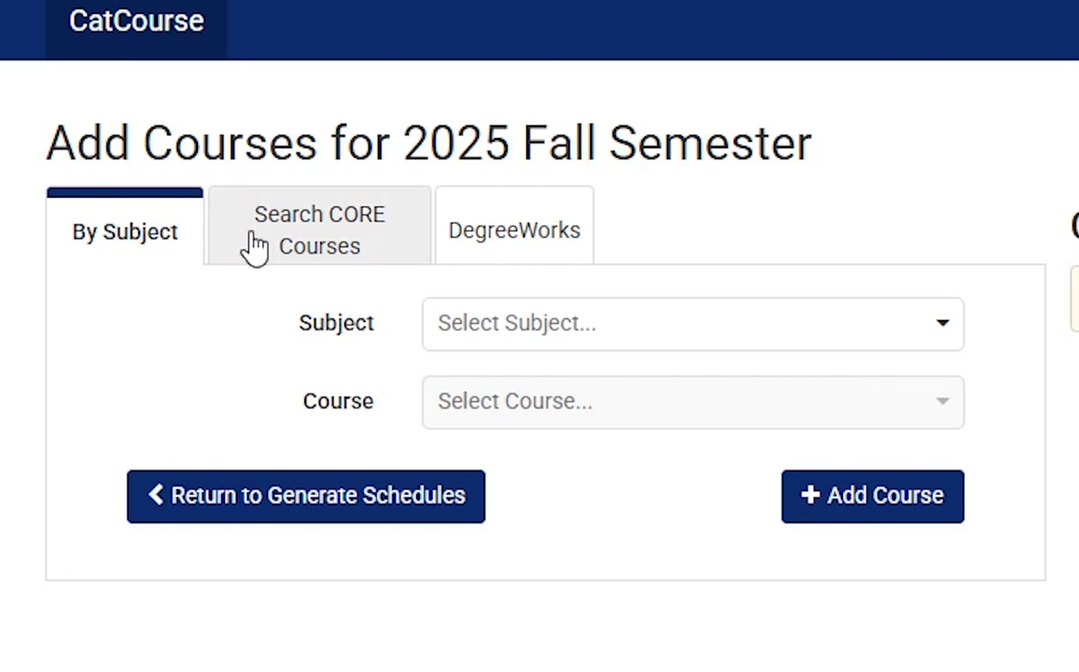
click(546, 231)
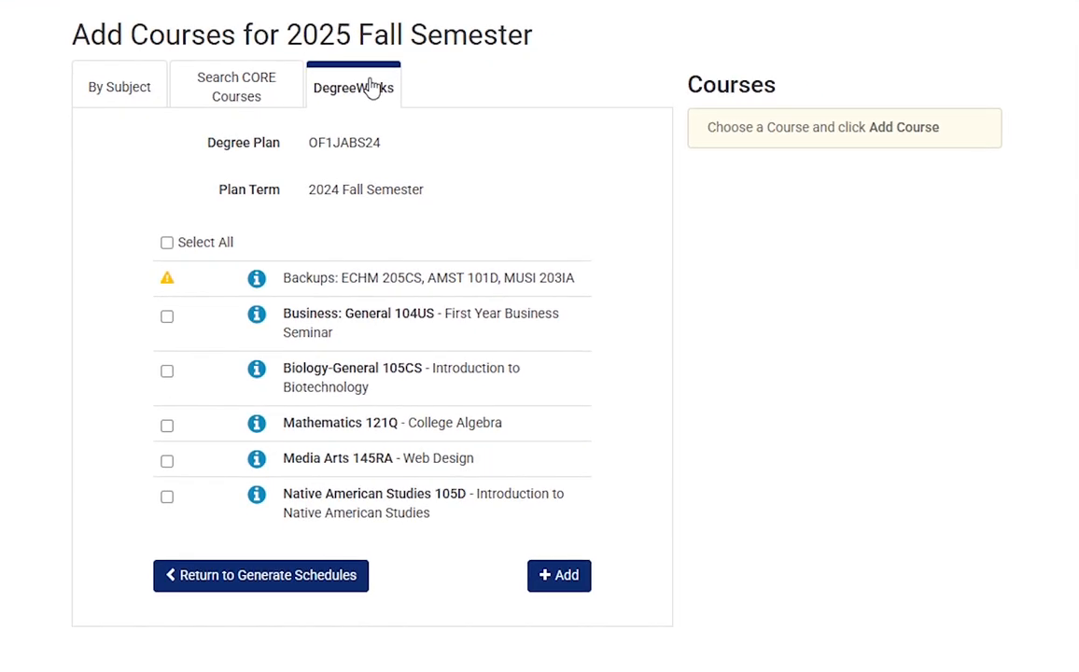
click(167, 243)
click(548, 578)
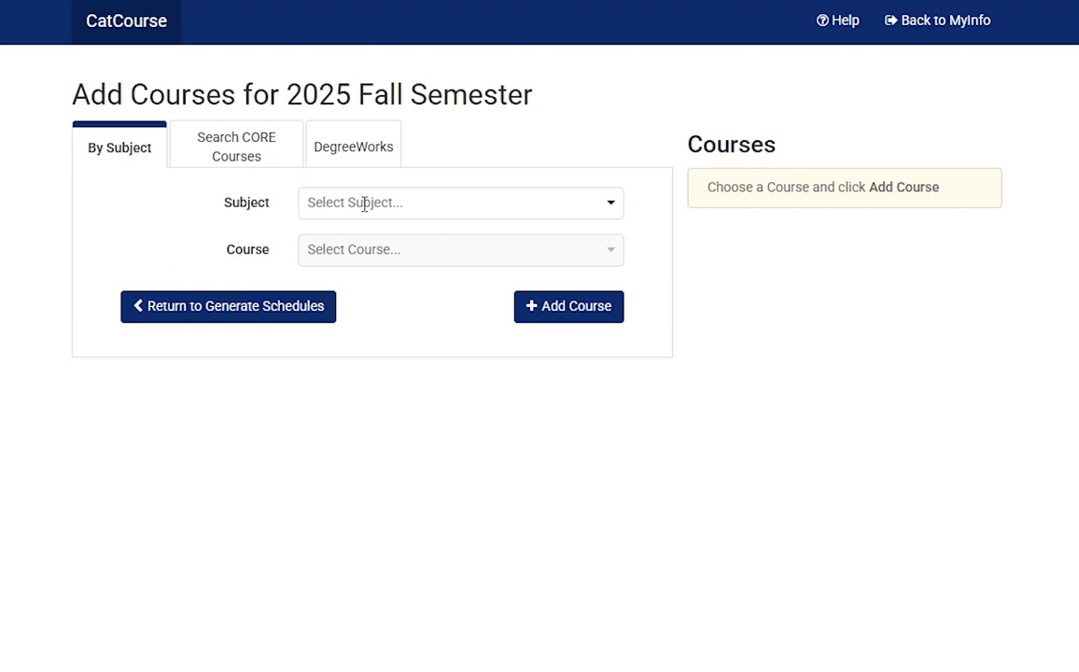
- Add the SOCI - Sociology course 101IS Introduction to Sociology to the 2025 Fall Semester course list by subject
click(416, 209)
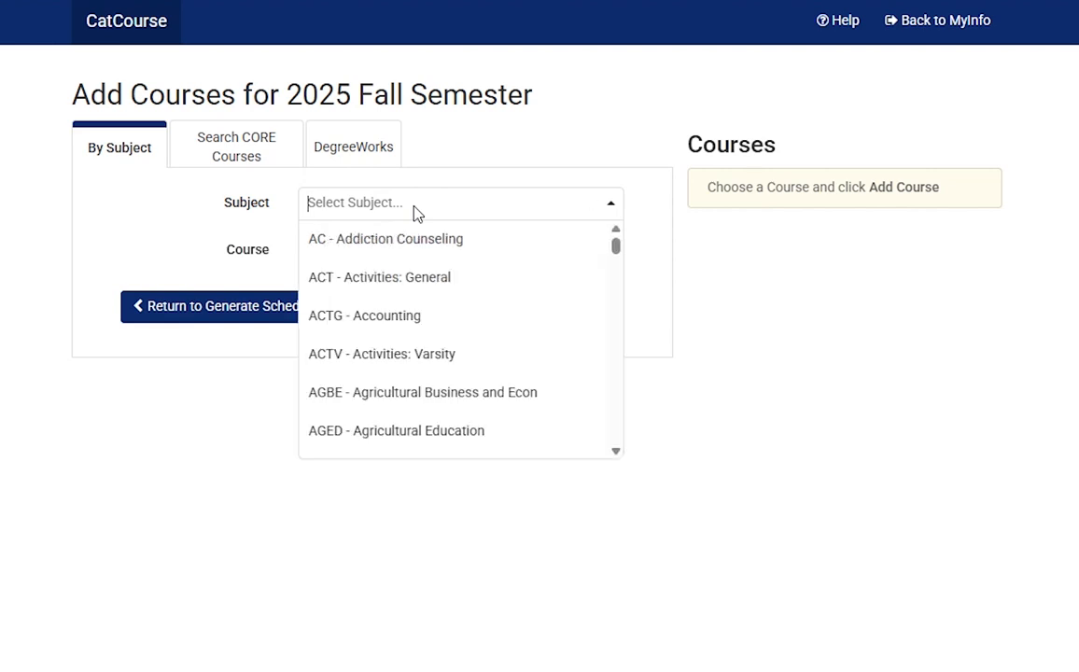
text(soc)
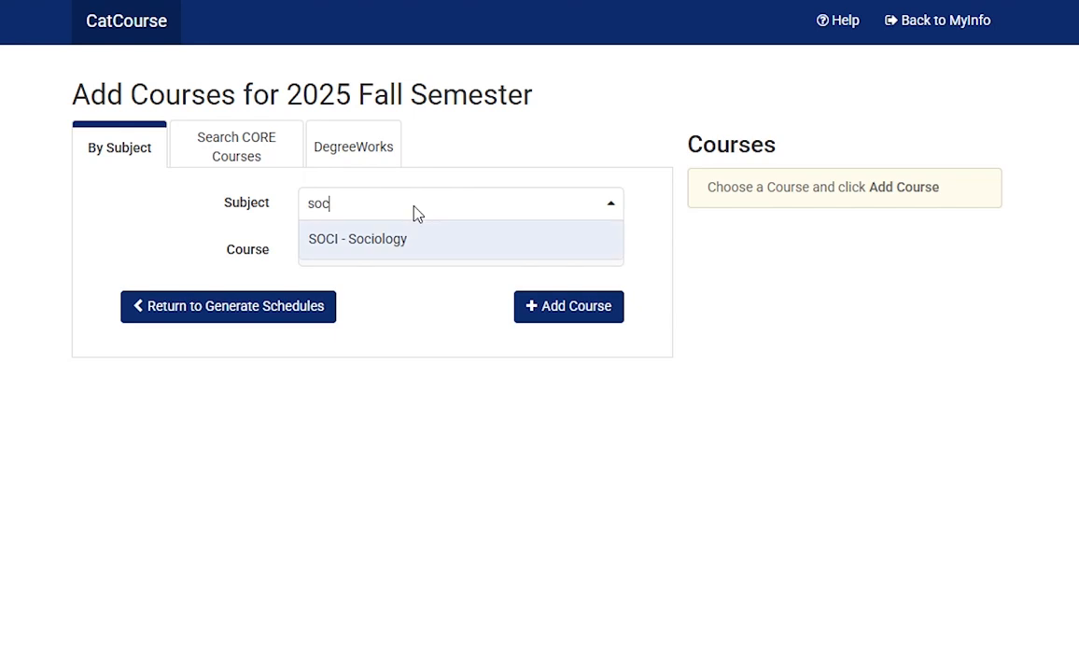
key(Return)
click(391, 249)
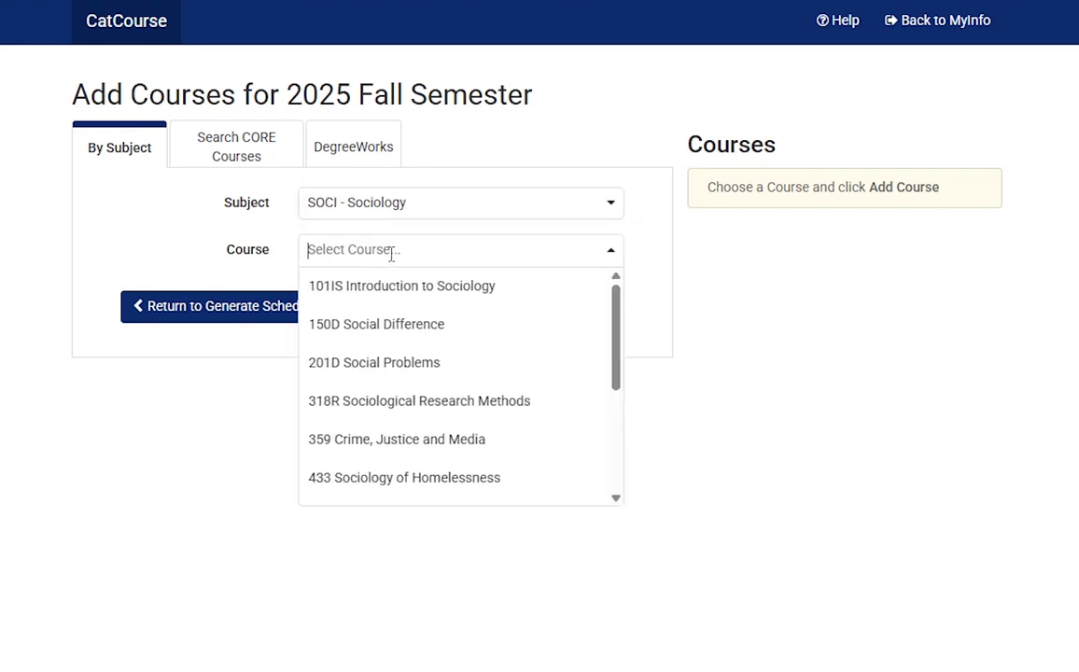
click(392, 285)
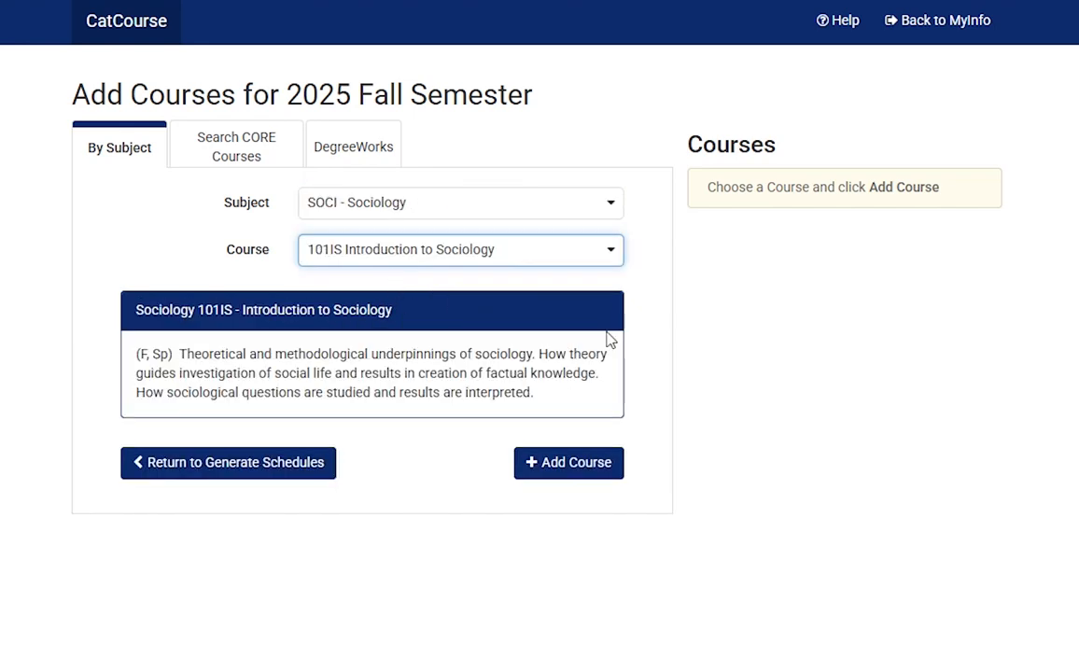
click(609, 472)
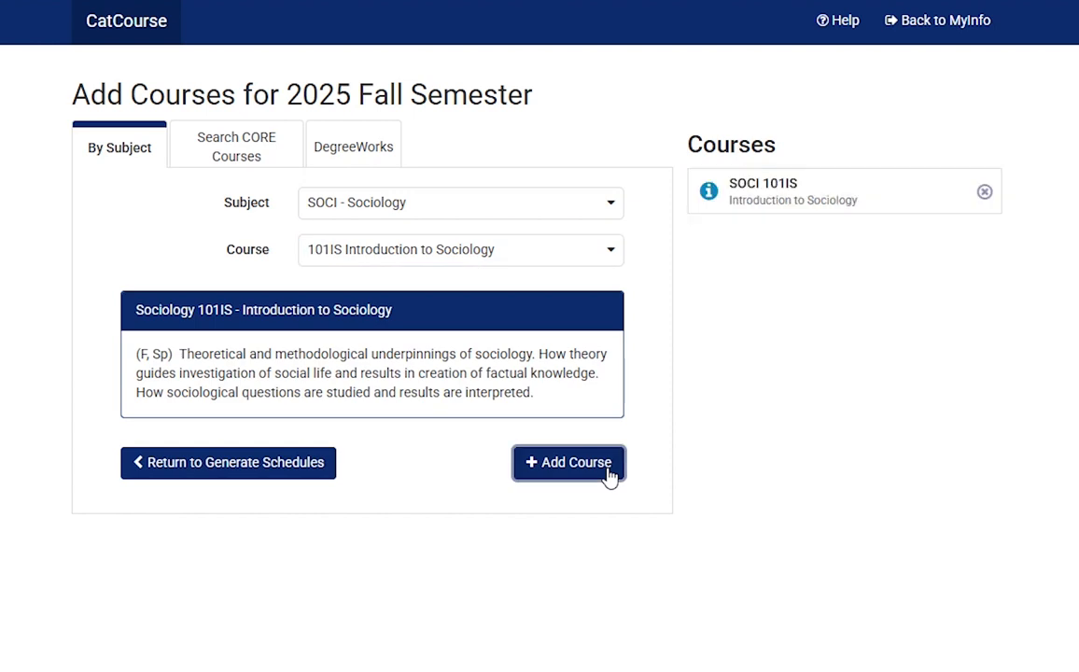
- Find EDU 211D Multicultural Education under the Diversity core category and the EDU - Education subject, and add it to the courses
click(236, 147)
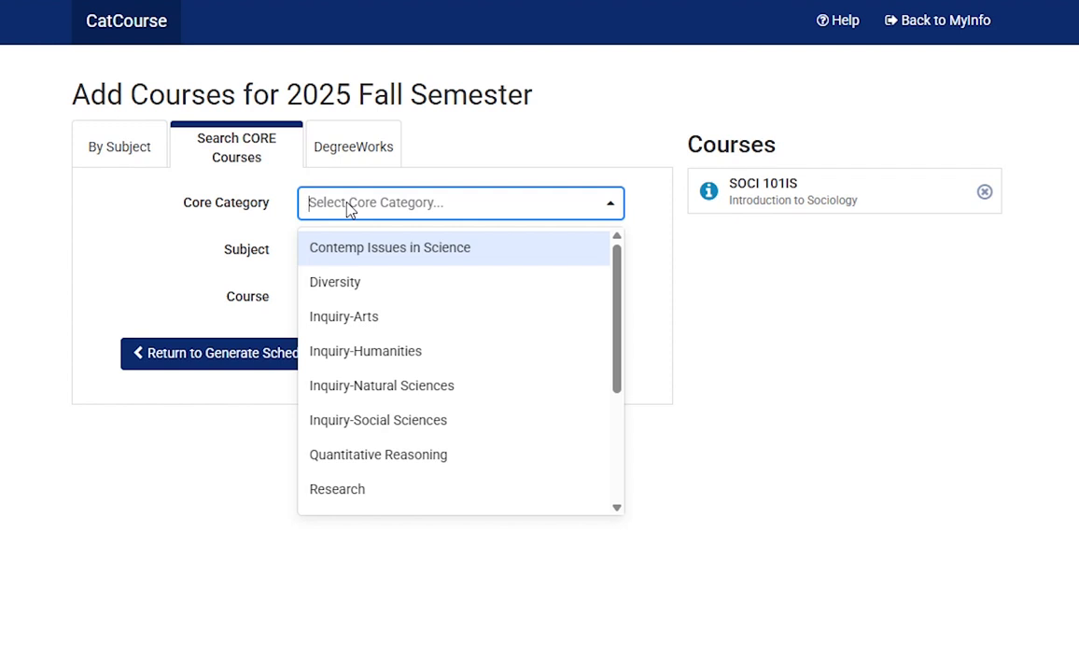
click(351, 283)
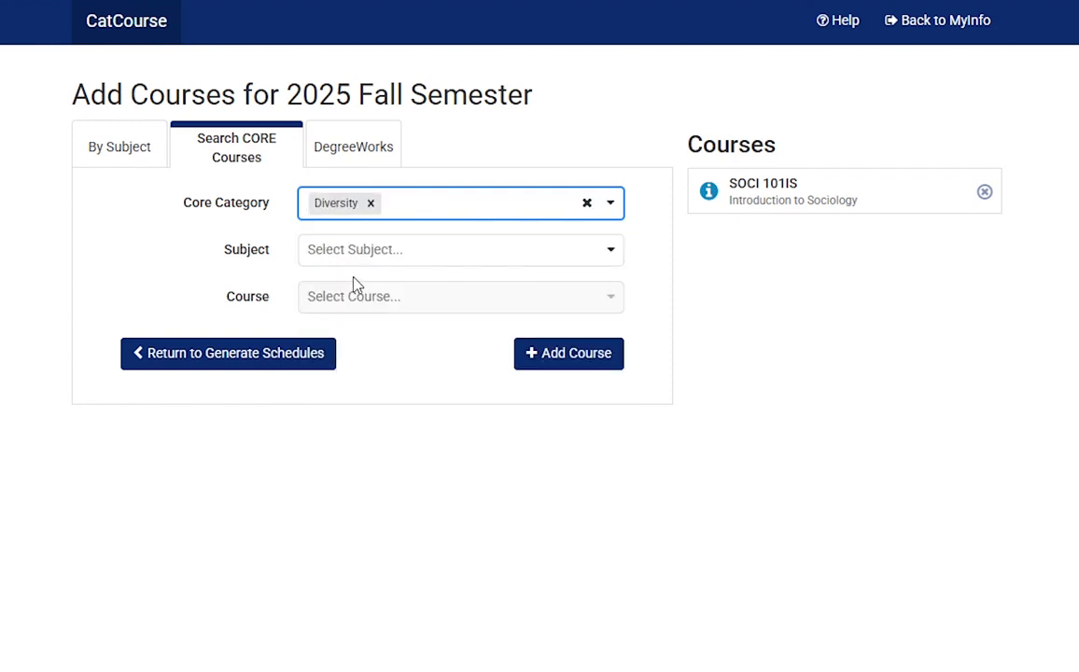
click(436, 258)
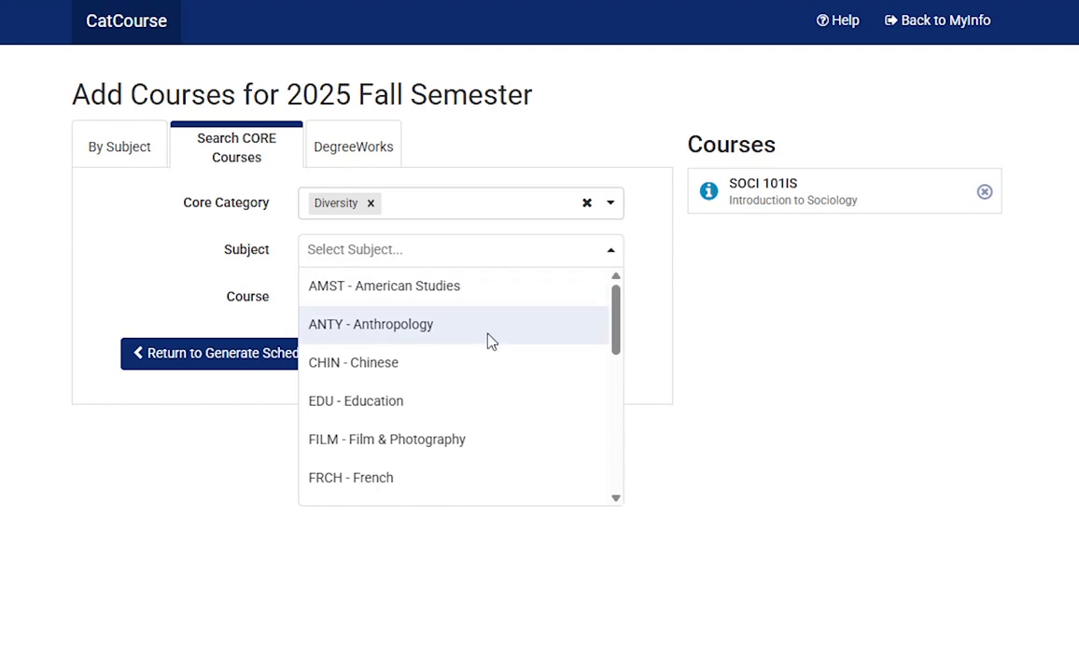
scroll(490, 340, down, 3)
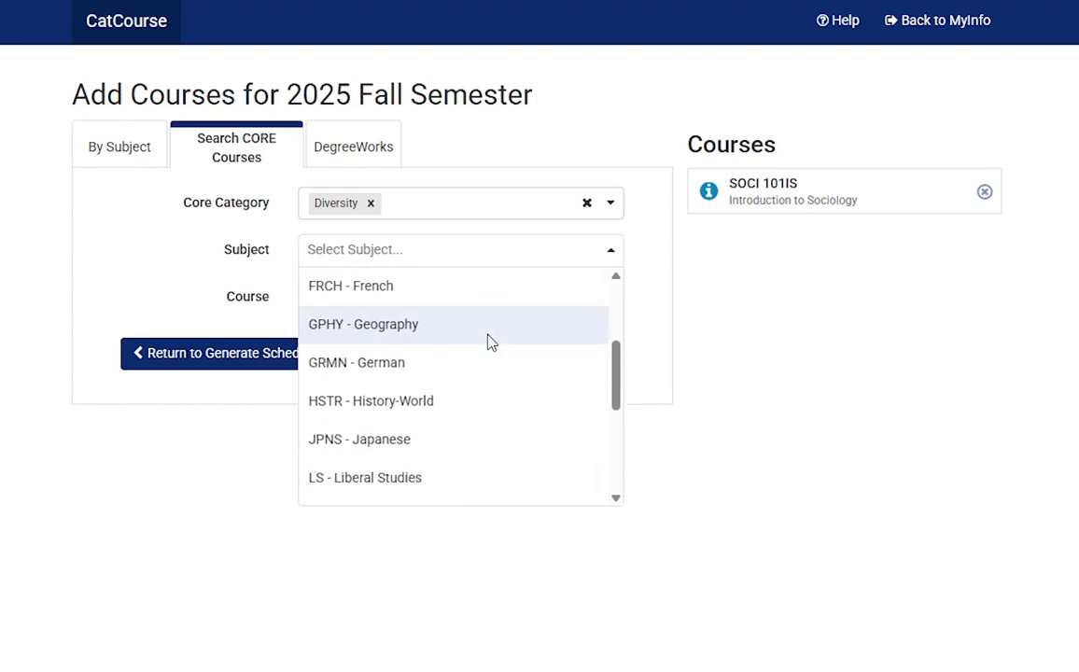
scroll(490, 340, down, 3)
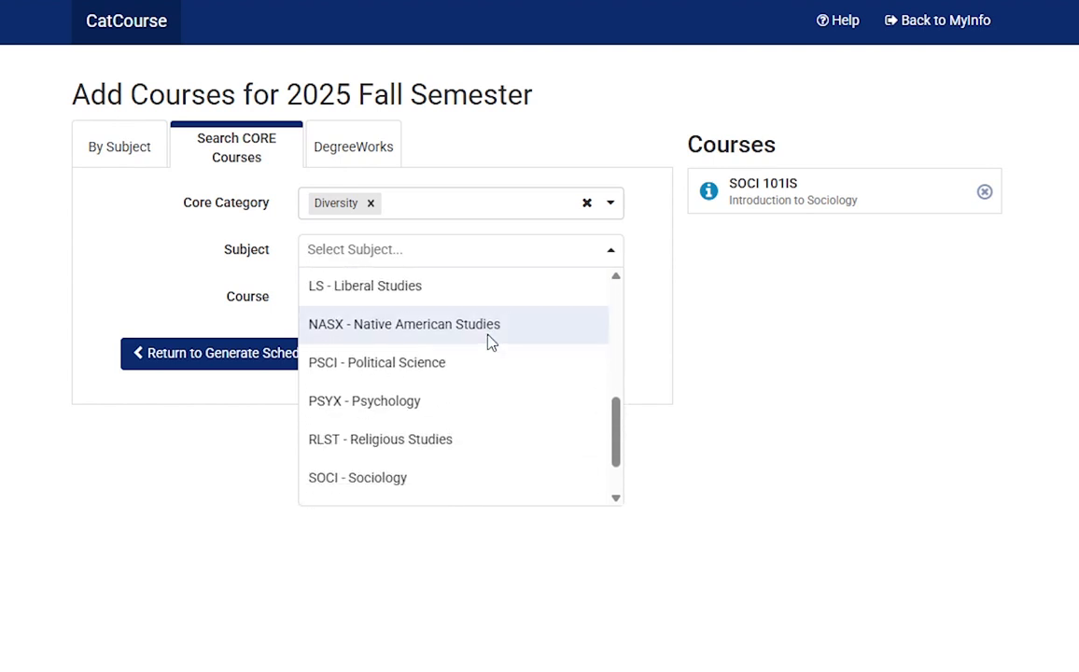
scroll(488, 338, down, 2)
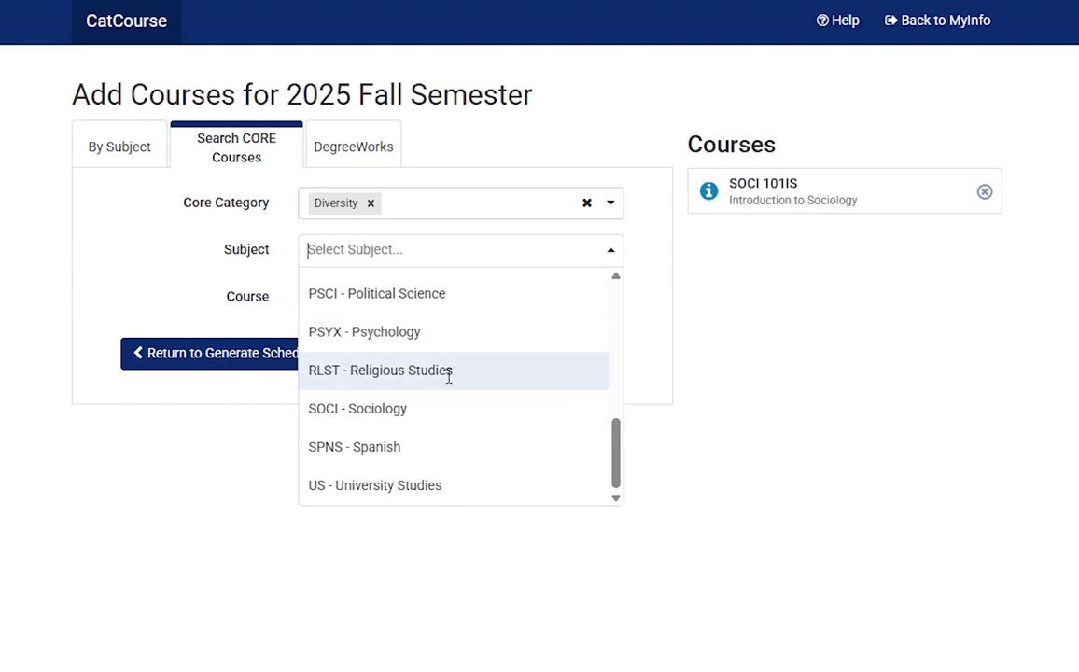
scroll(501, 347, up, 2)
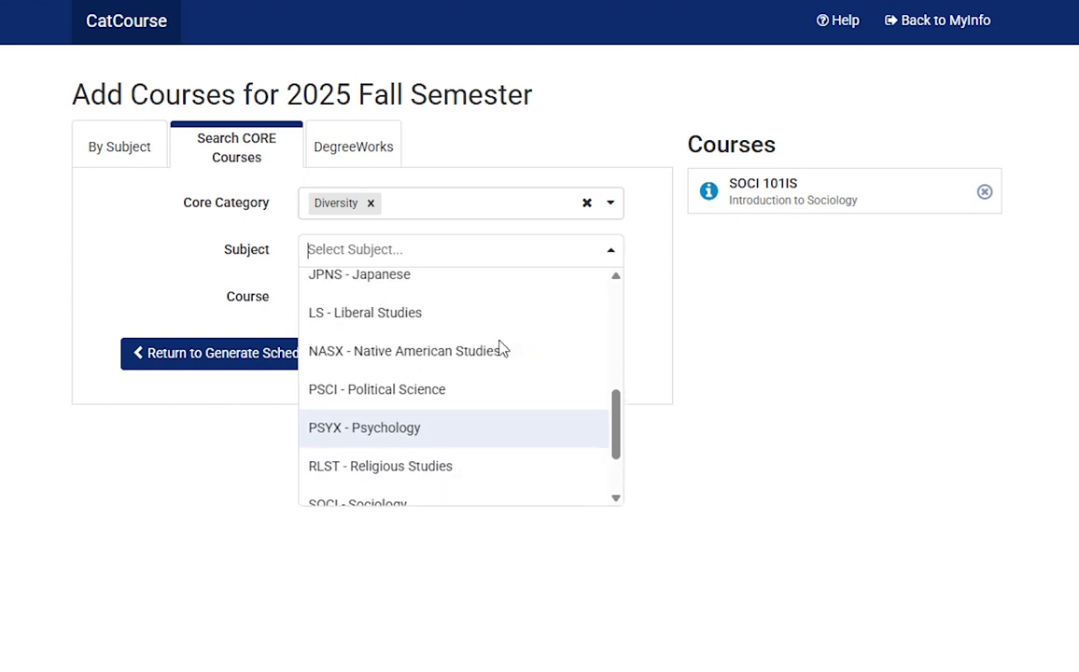
scroll(502, 347, up, 5)
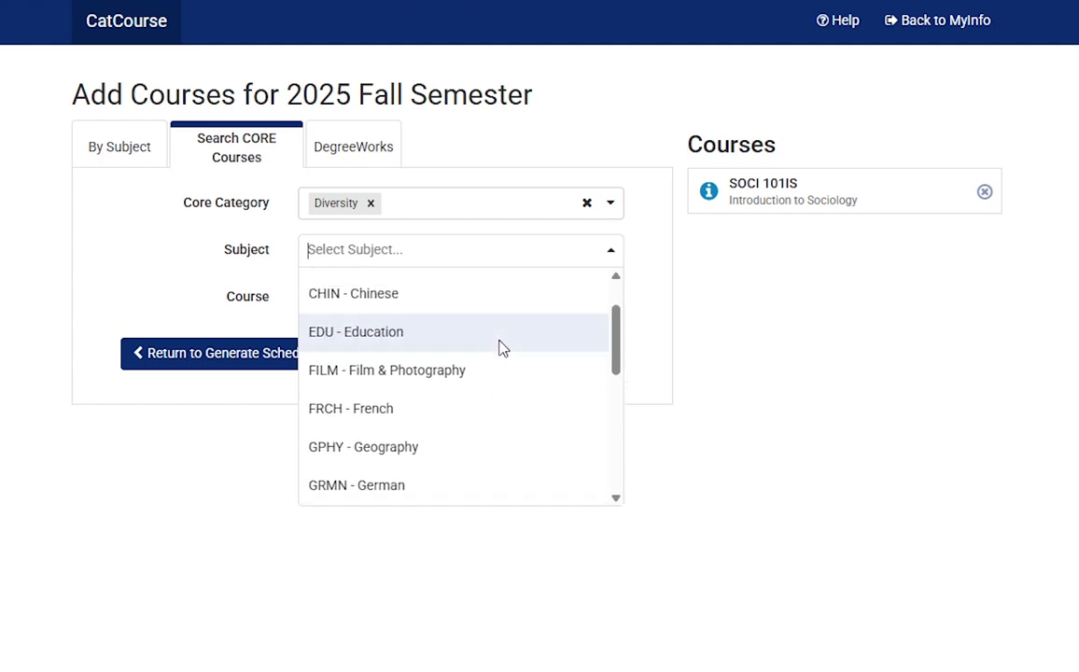
click(501, 347)
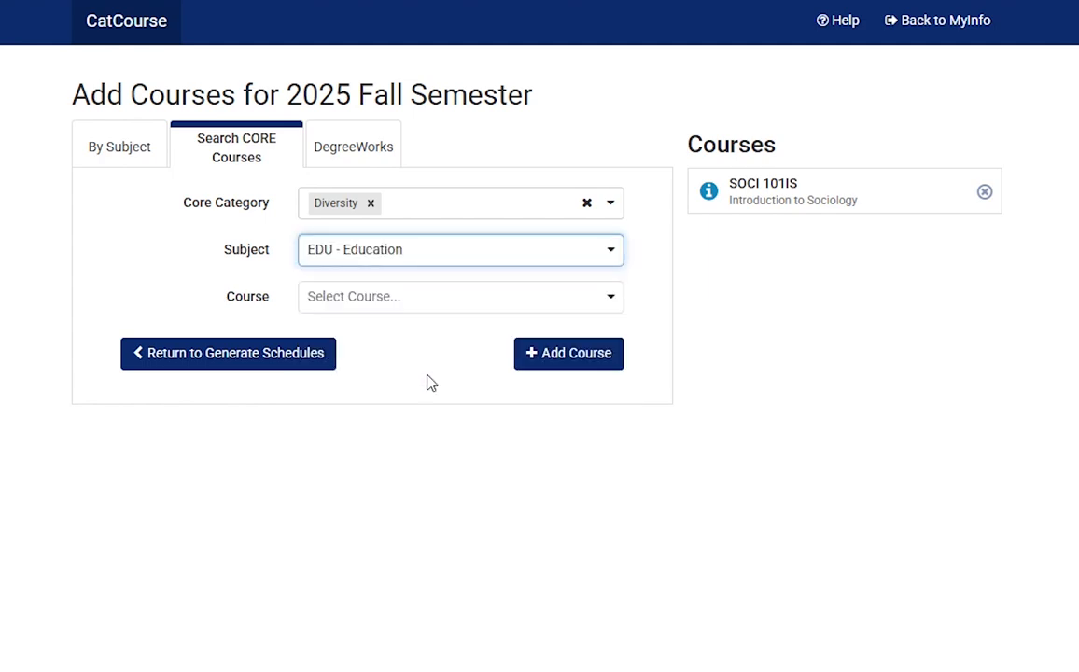
click(457, 299)
click(446, 334)
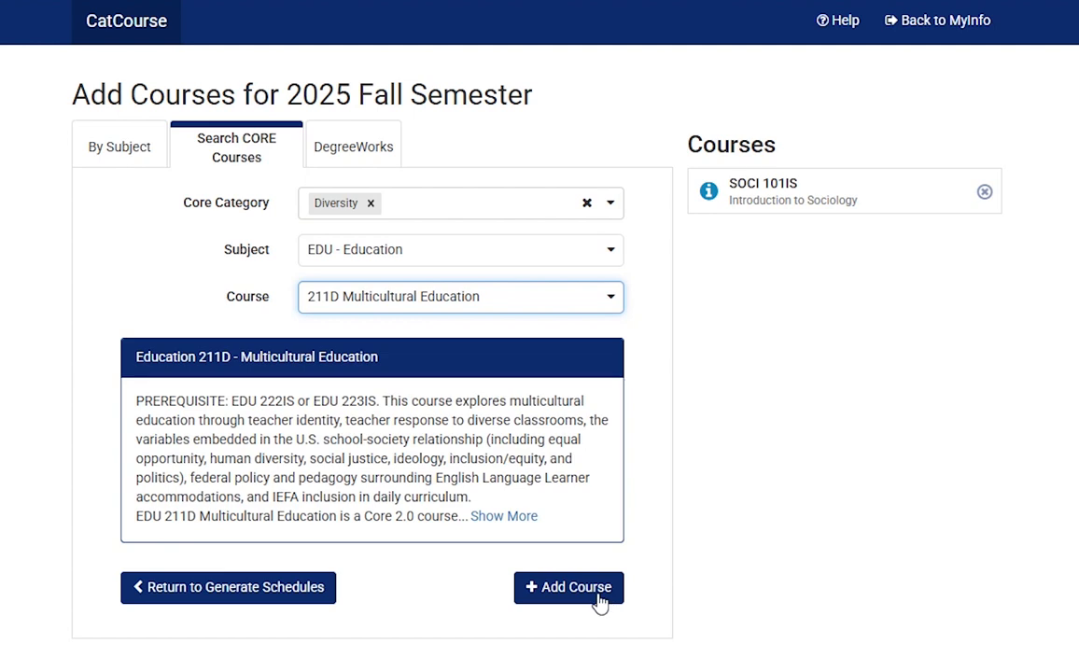
click(600, 602)
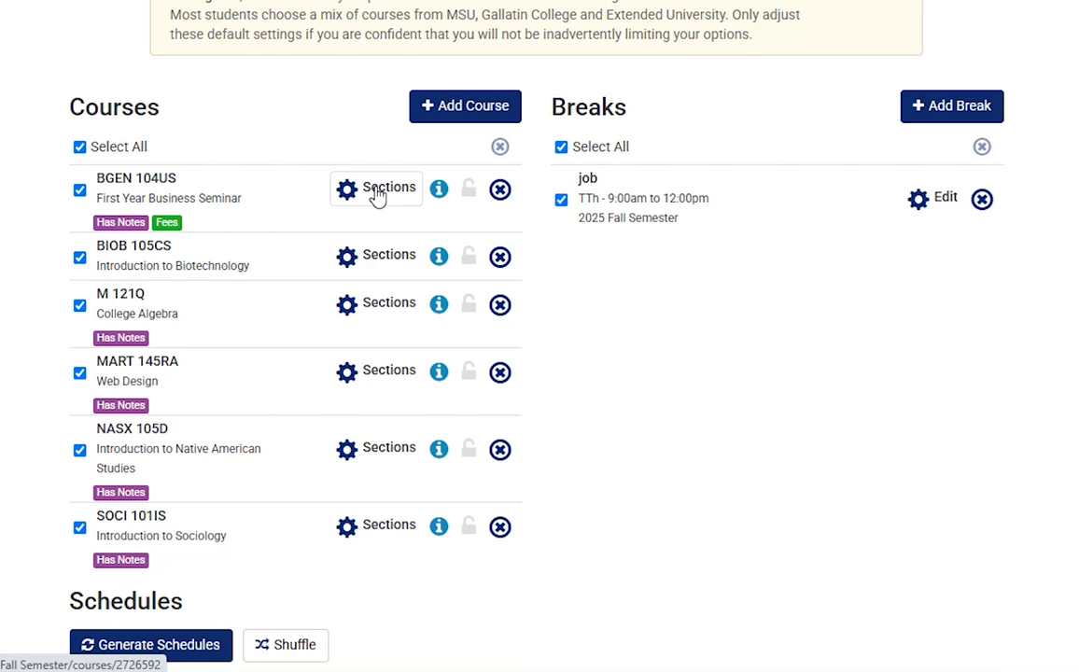
- Review all pages of M 121Q College Algebra sections and save the selection, and check the enabled sections of BGEN 104US
click(391, 306)
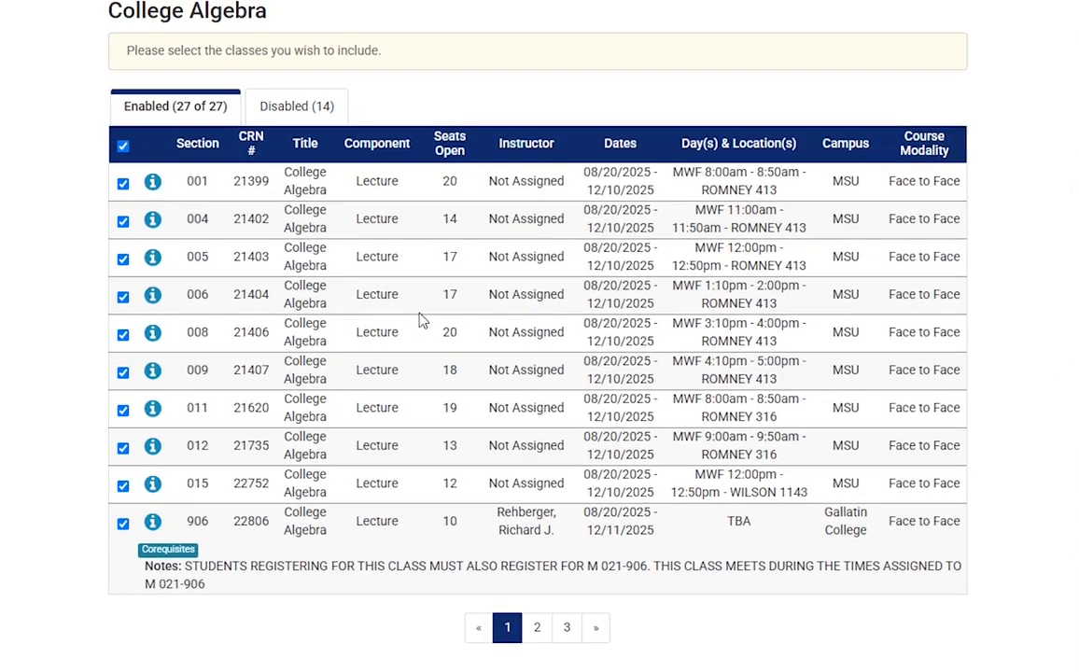
scroll(433, 354, down, 2)
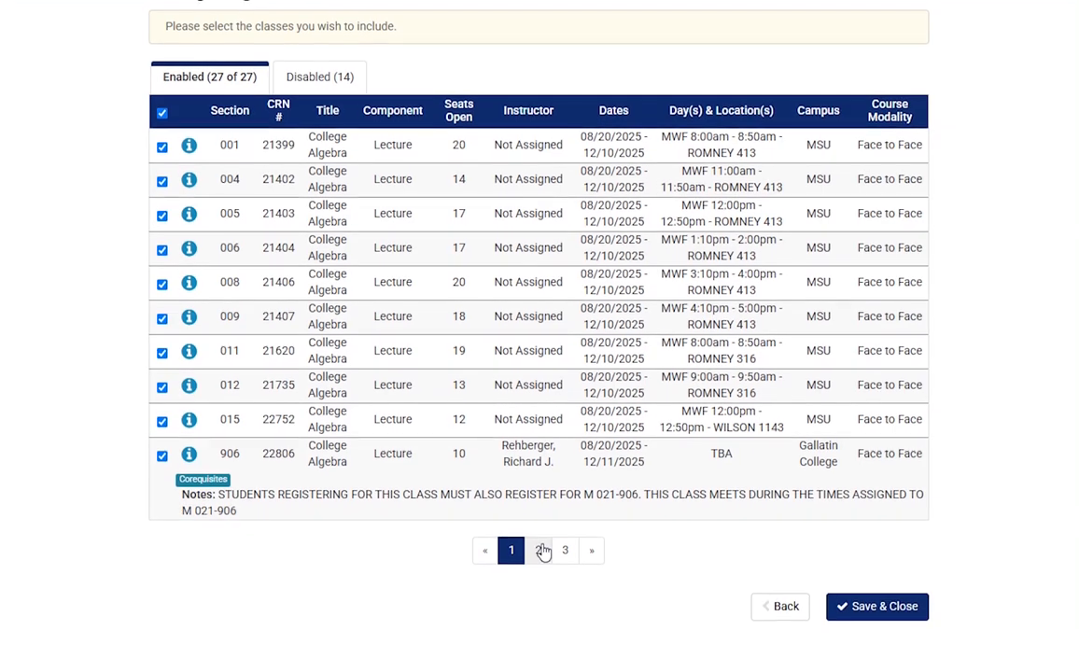
click(543, 552)
scroll(559, 570, down, 5)
click(565, 642)
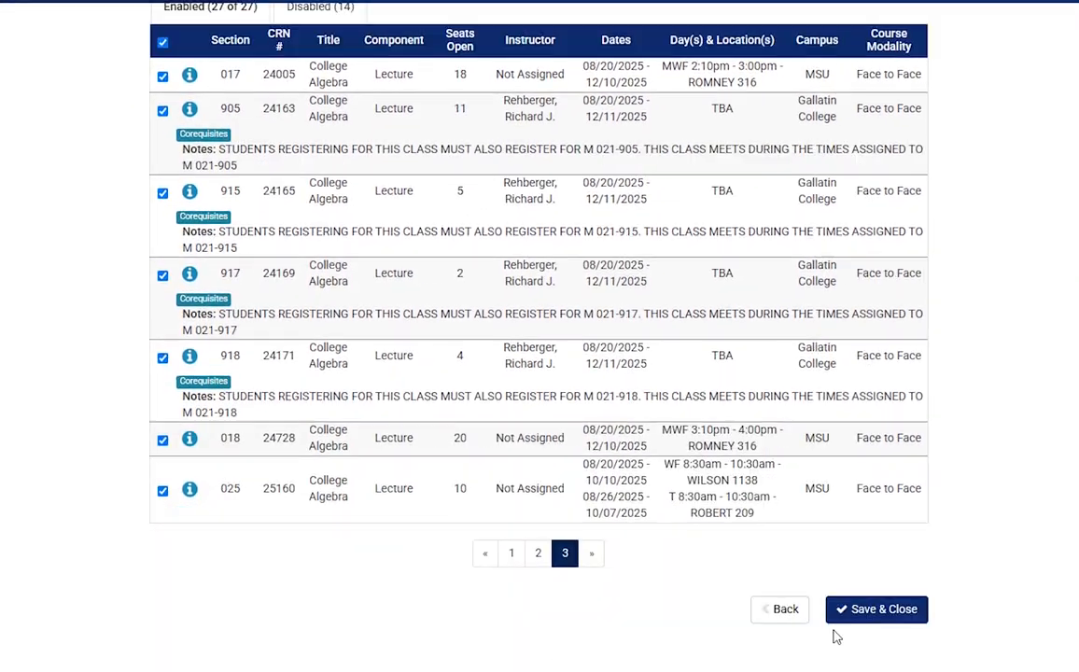
click(831, 619)
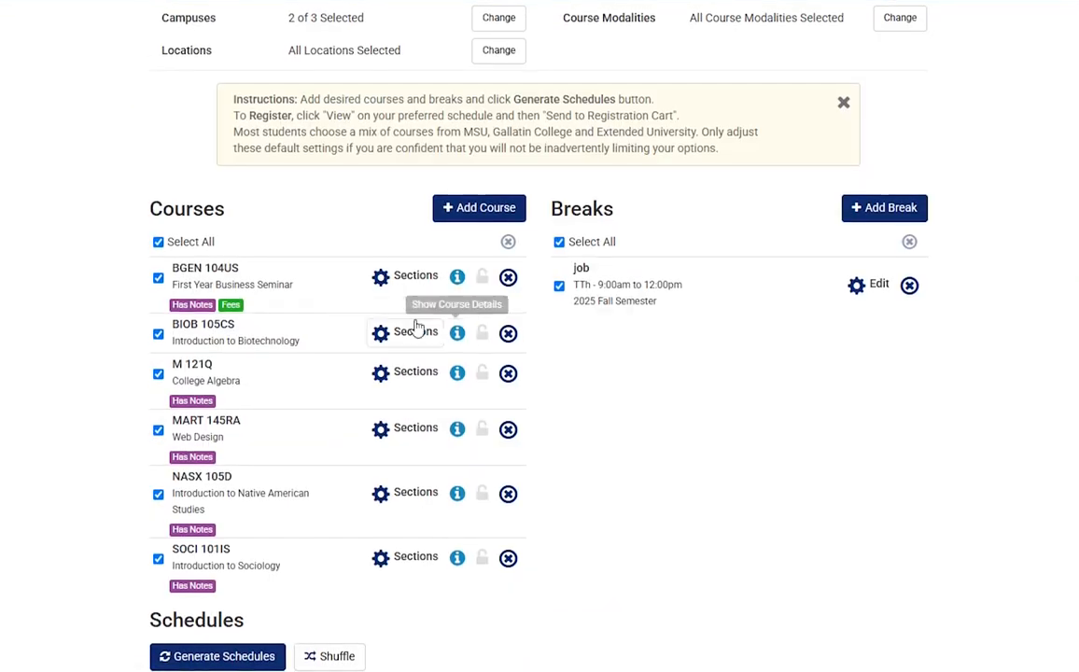
click(388, 282)
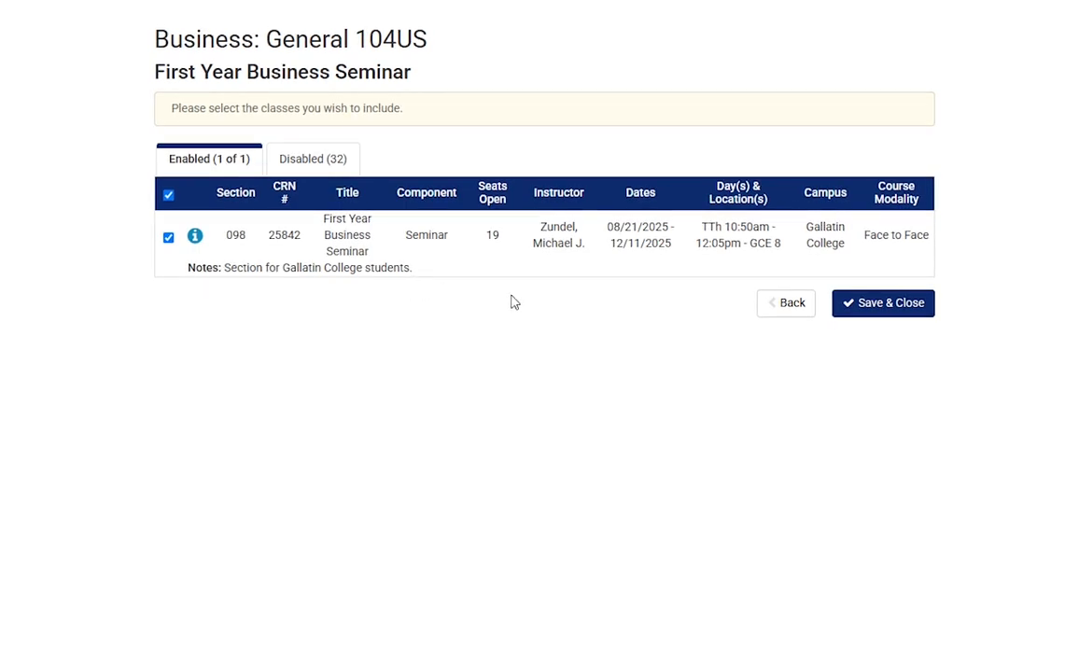
click(782, 303)
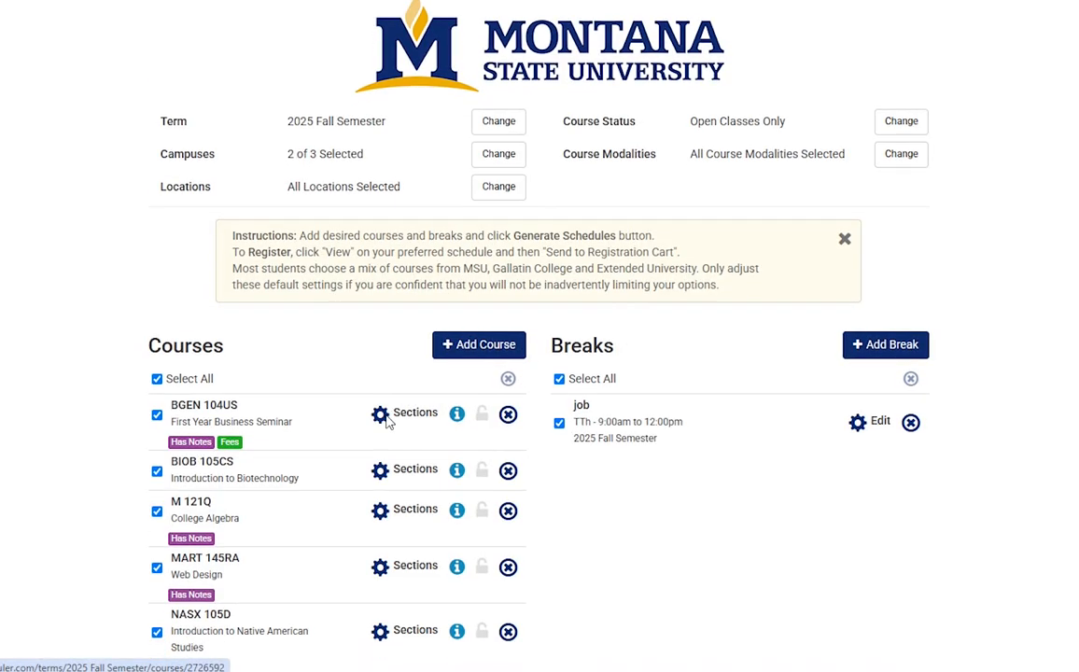
- Review the notes and fees labels in the course list and the course details of MART 145RA, M 121Q and BGEN 104US
scroll(387, 415, down, 2)
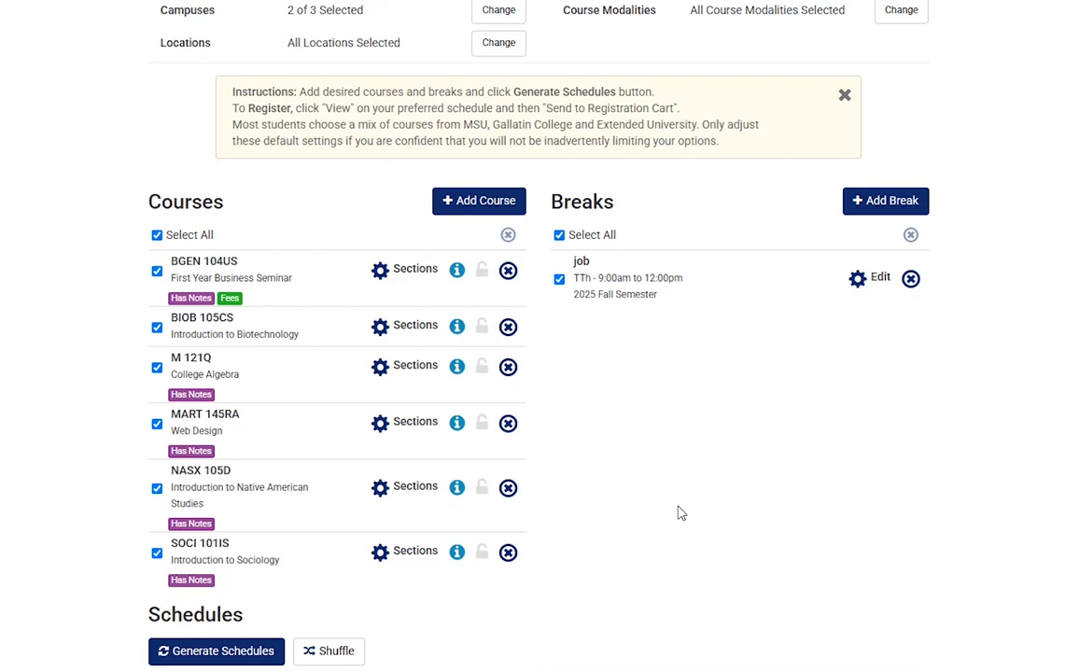
scroll(678, 512, down, 1)
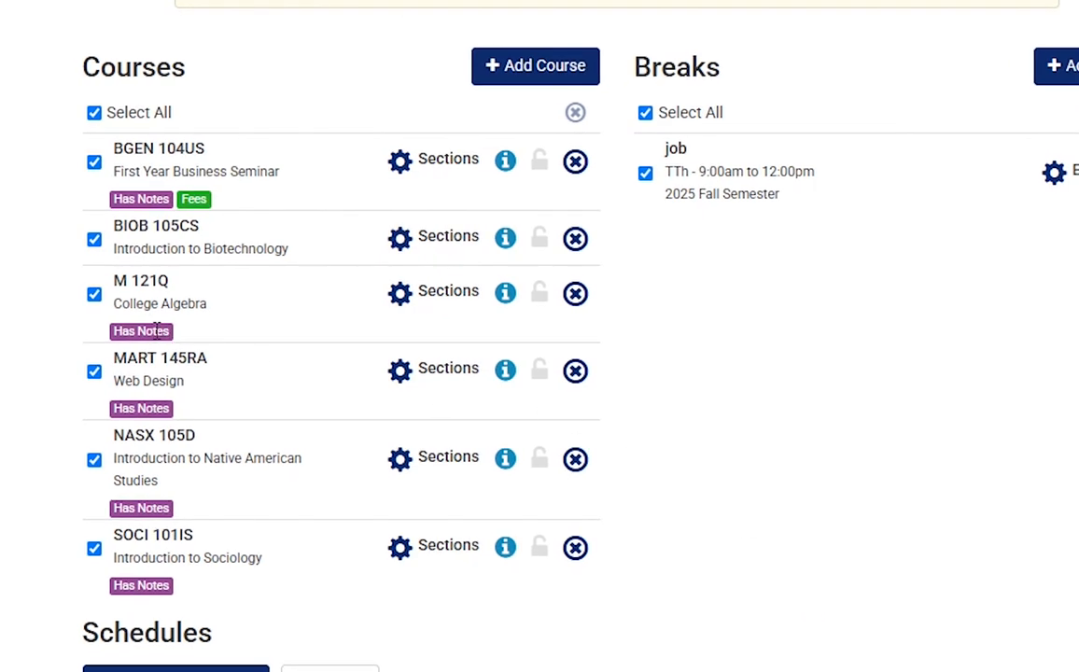
mouse_move(153, 332)
mouse_move(186, 205)
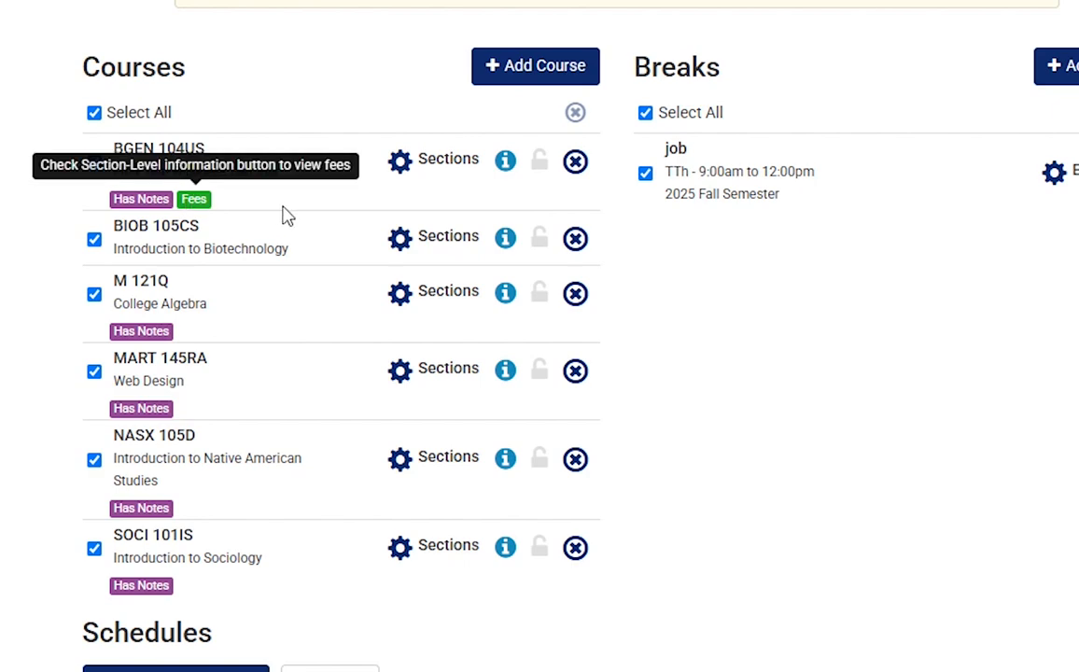
click(509, 388)
scroll(622, 477, down, 1)
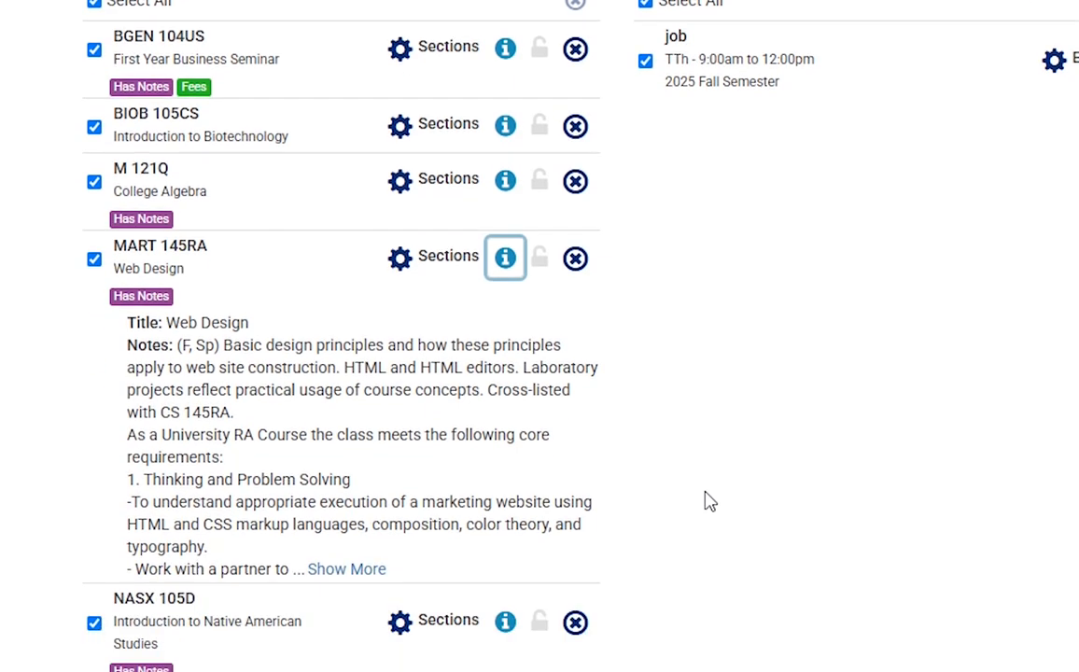
click(502, 263)
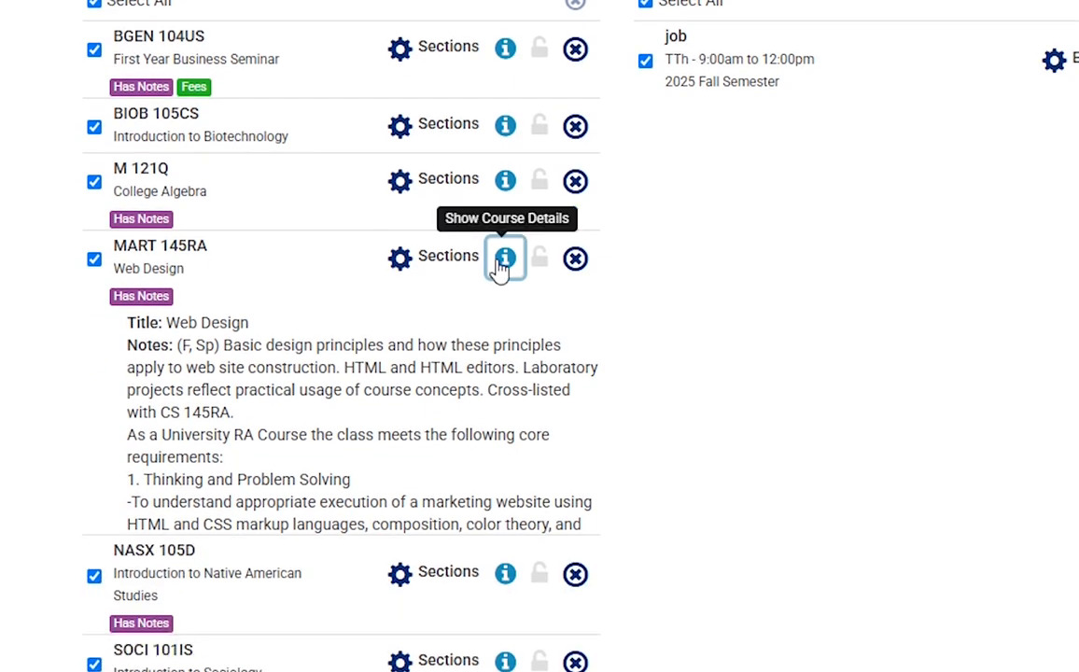
click(505, 184)
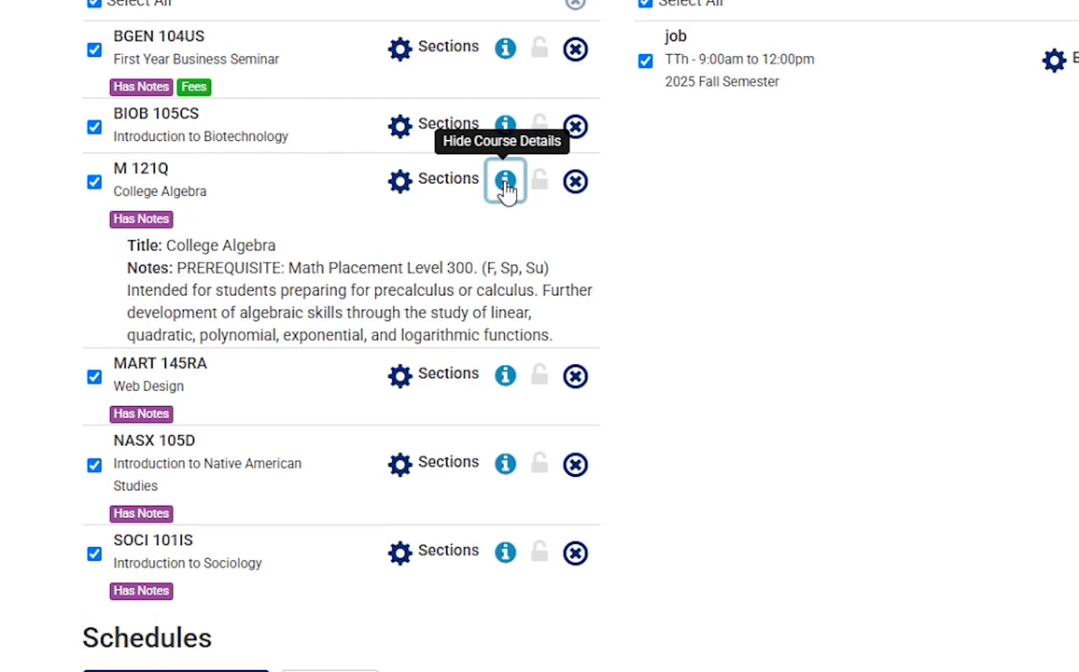
click(505, 48)
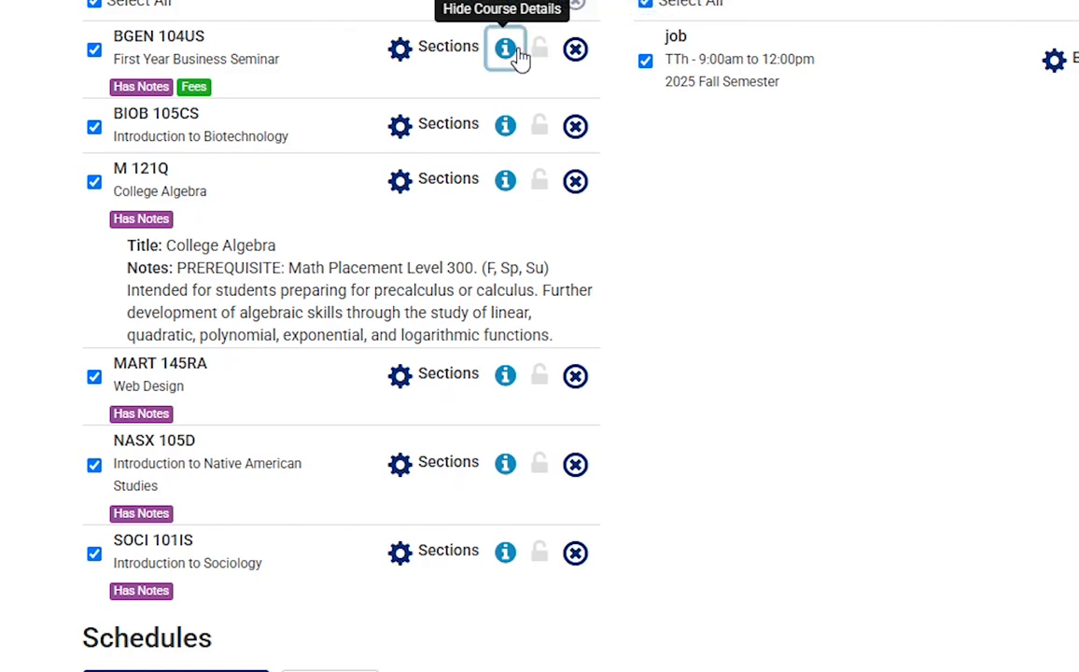
- Generate schedules from all selected courses and the "job" break, and check the detected conflicts
scroll(433, 465, down, 5)
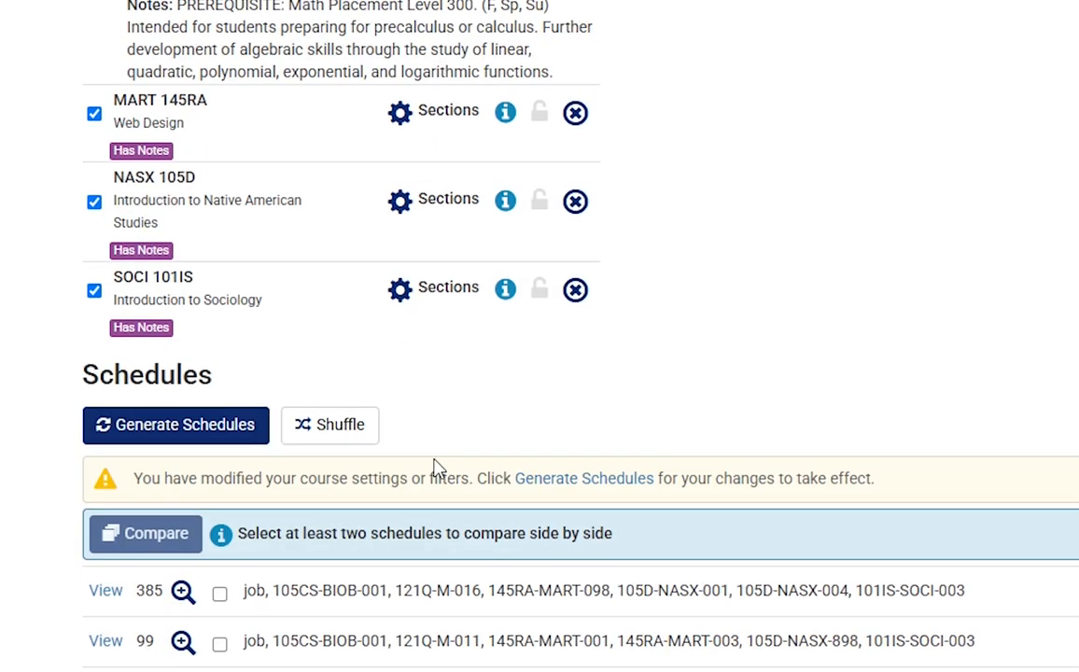
click(260, 435)
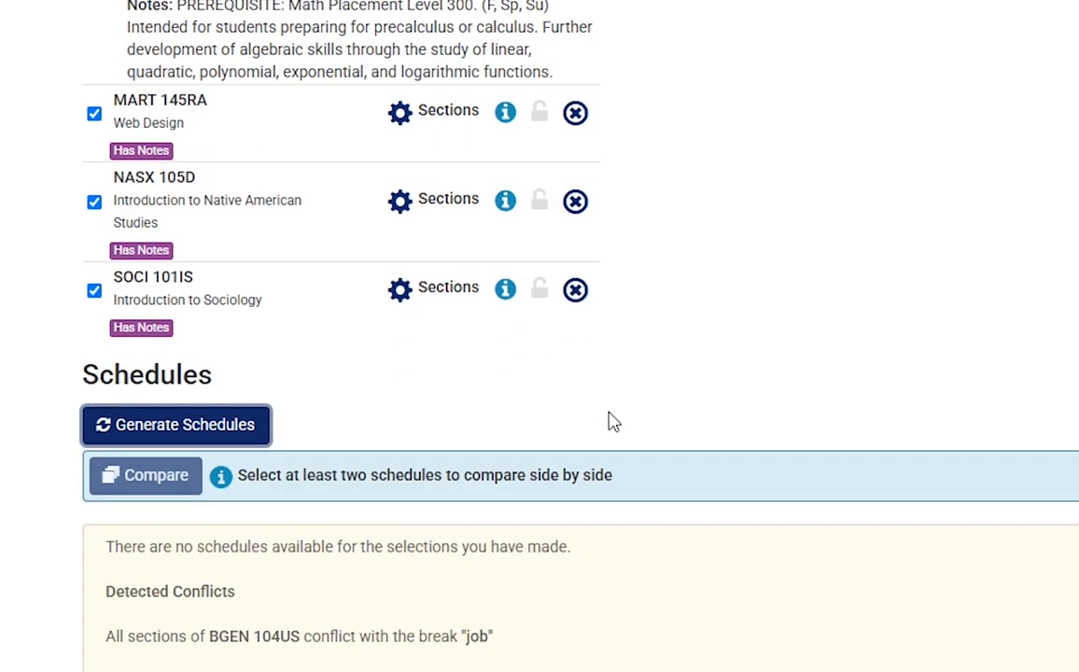
scroll(613, 421, down, 3)
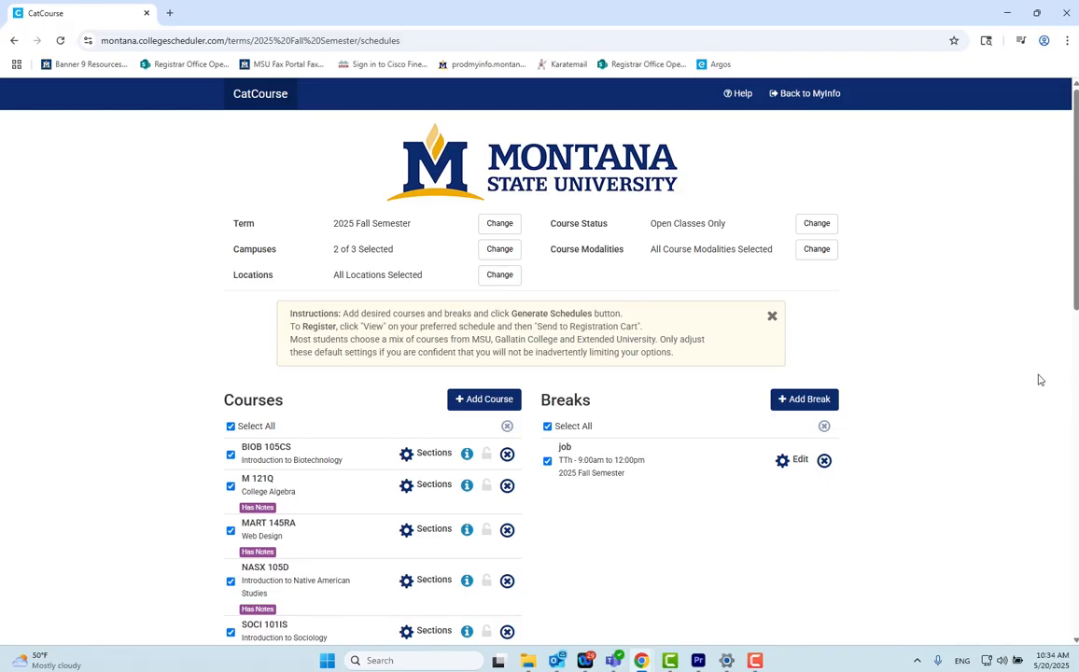
- Open the first schedule in the generated results and review its course list and week overview
scroll(1039, 379, down, 10)
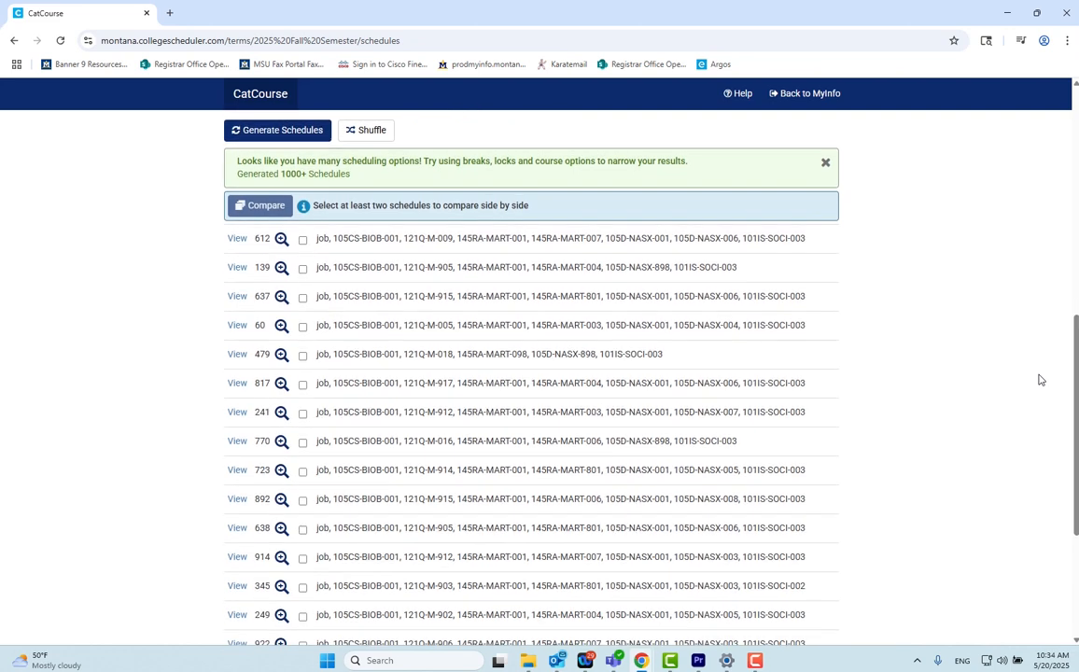
scroll(1040, 379, down, 1)
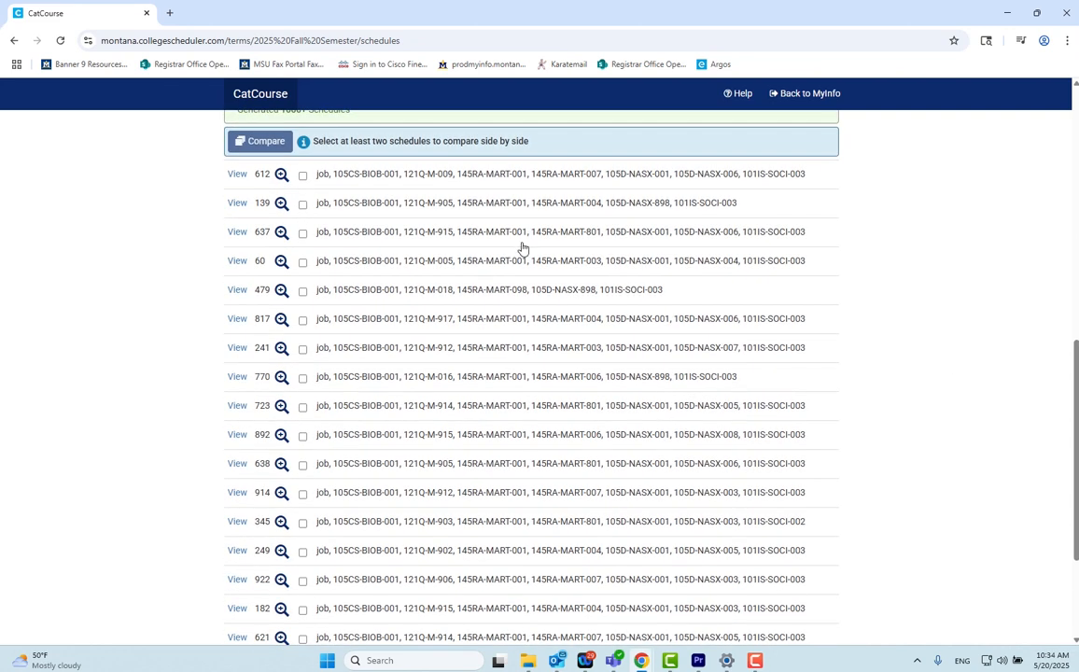
mouse_move(274, 204)
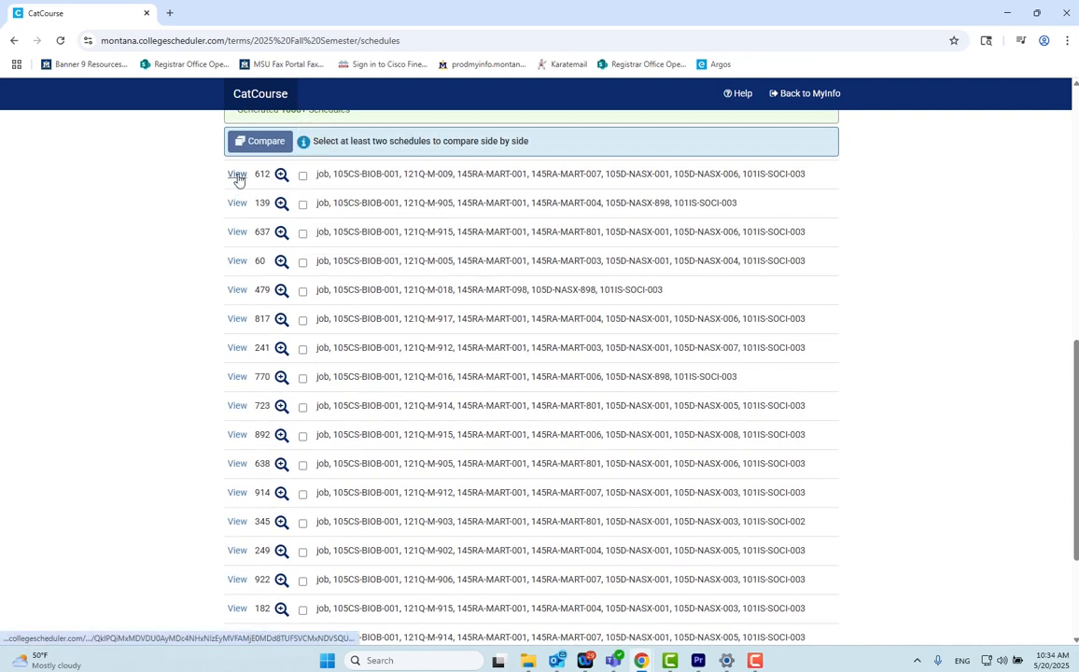
click(238, 176)
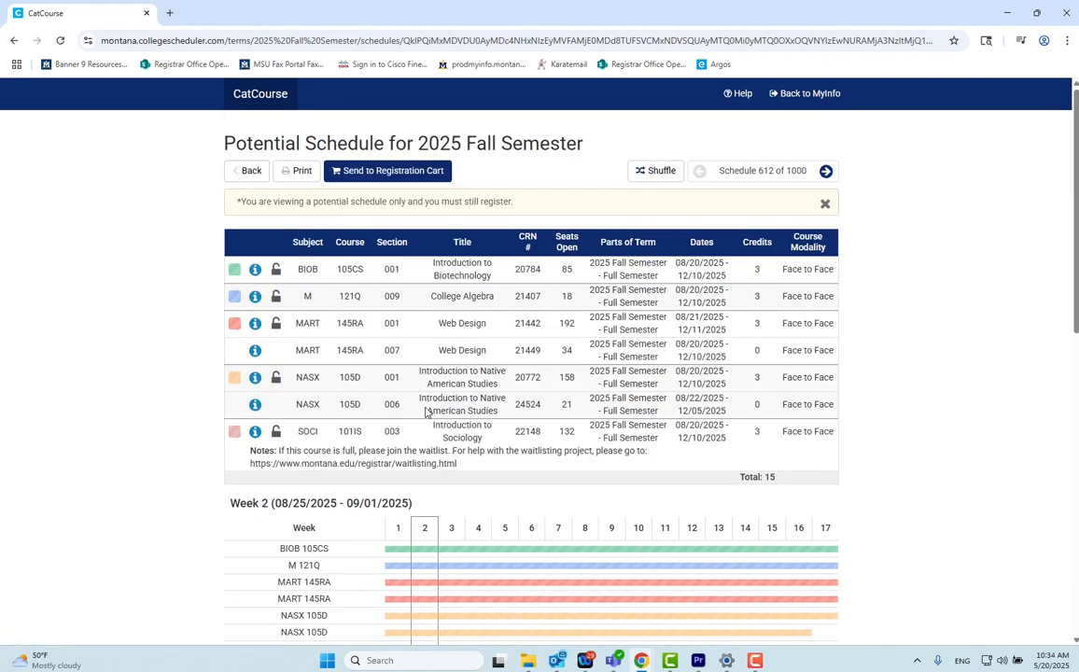
scroll(861, 493, down, 2)
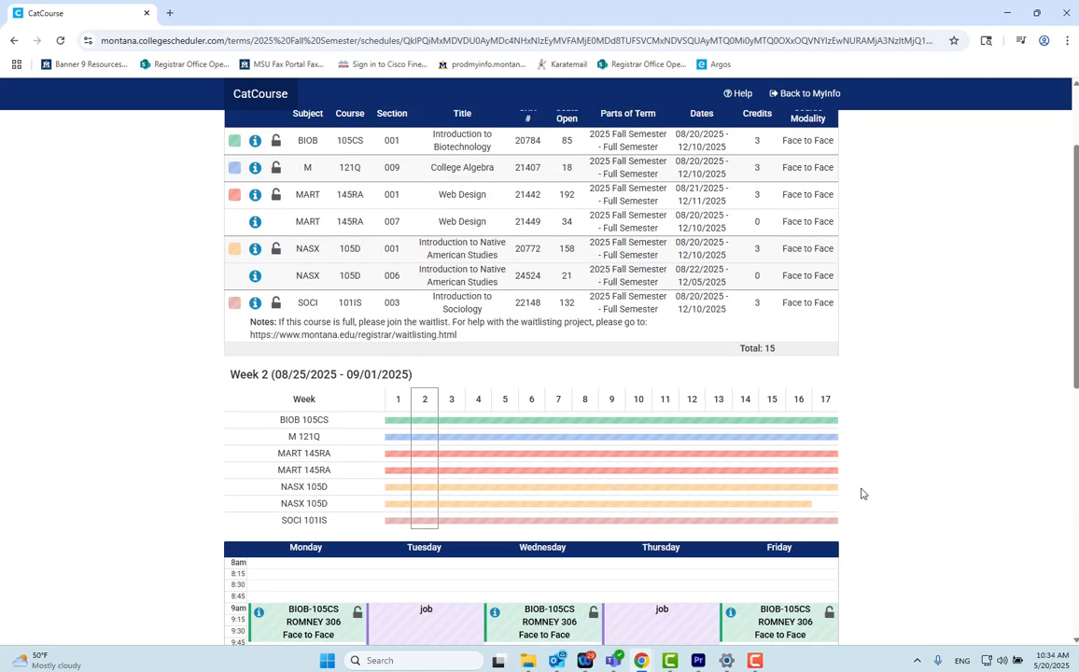
scroll(861, 494, up, 2)
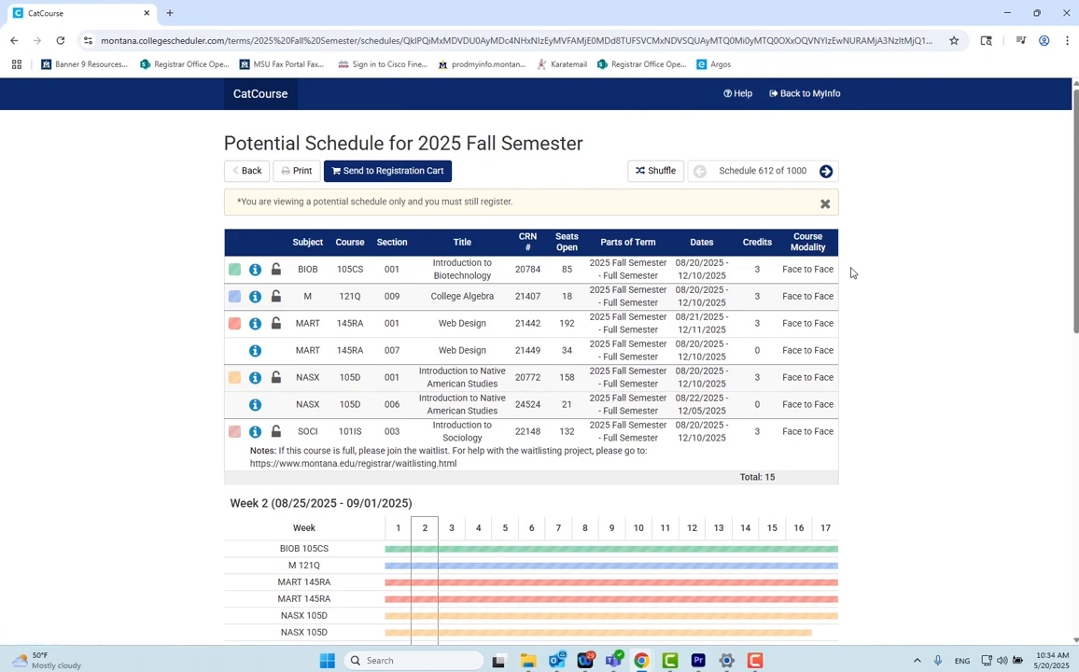
- Browse through the following potential schedules one after another and compare their weekly calendars around the "job" break
click(826, 171)
click(826, 171)
click(826, 171)
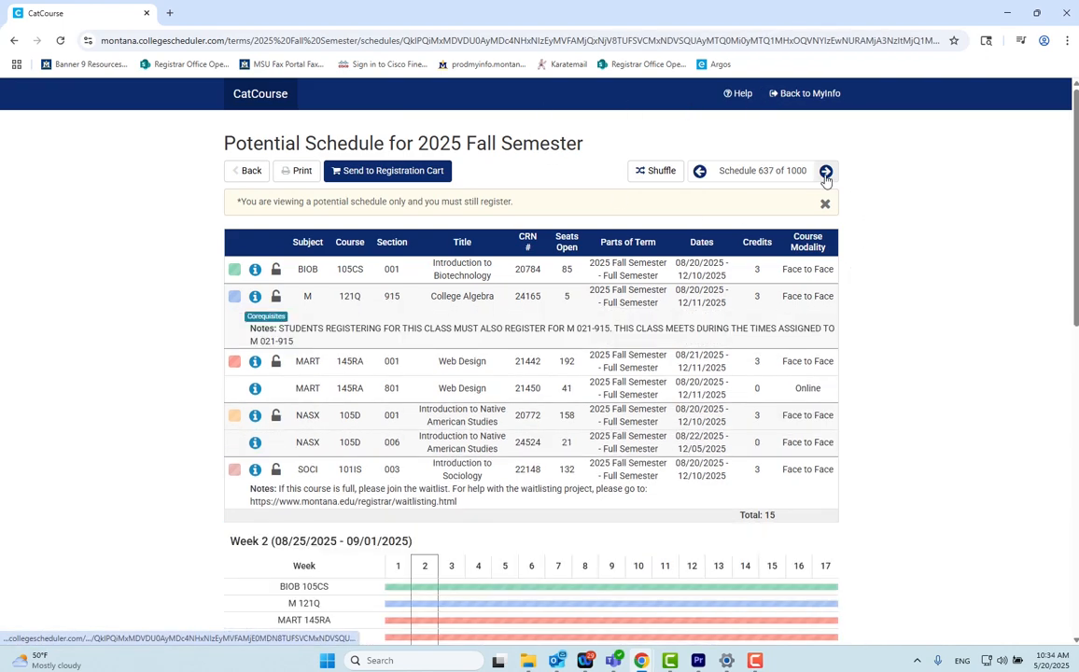
click(826, 171)
scroll(868, 201, down, 6)
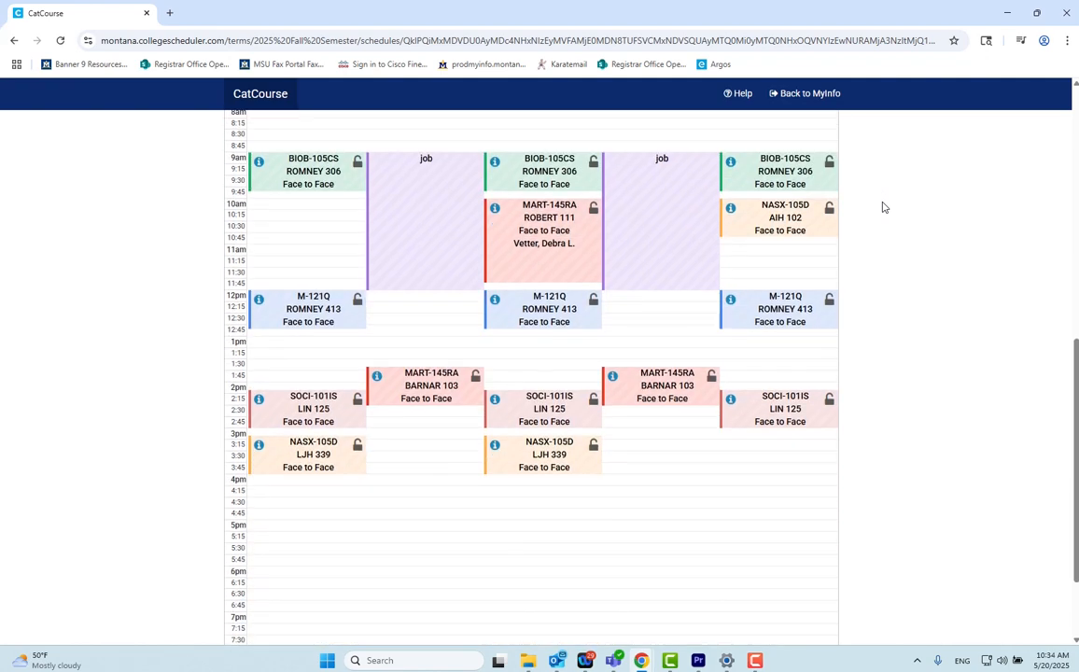
scroll(884, 206, up, 1)
scroll(884, 207, up, 2)
key(Right)
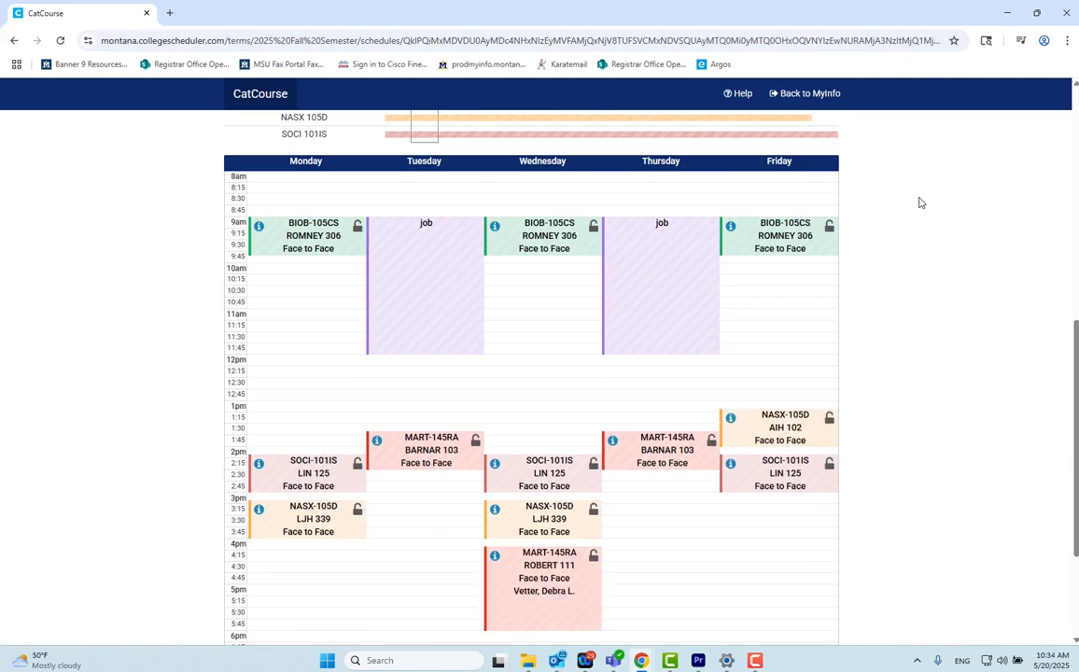
key(Right)
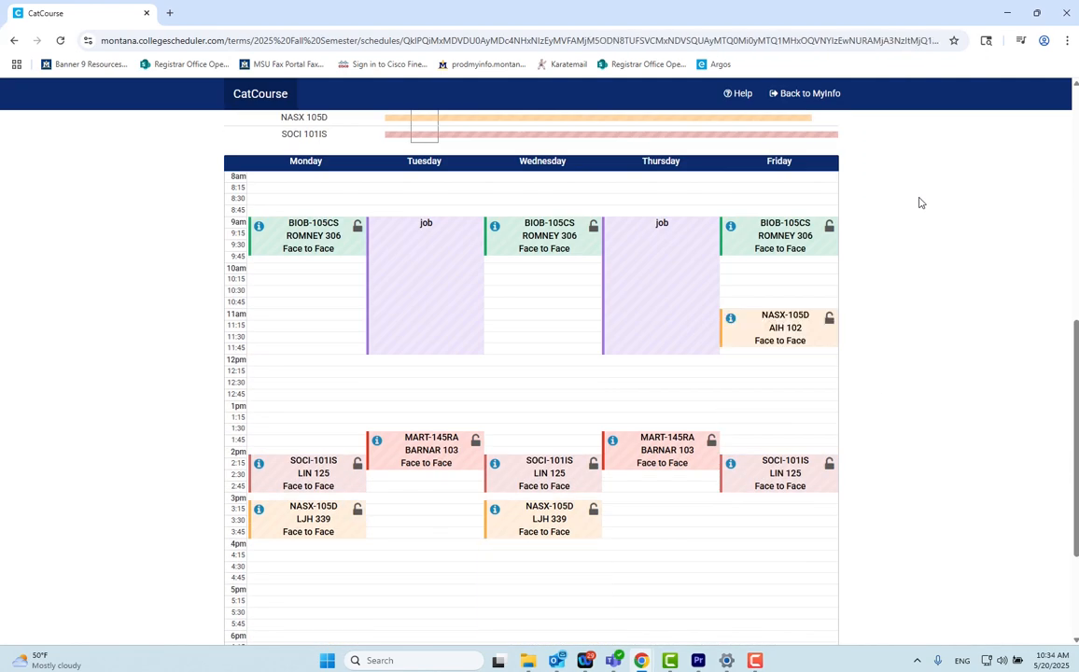
key(Right)
key(Right)
scroll(919, 202, up, 2)
key(Right)
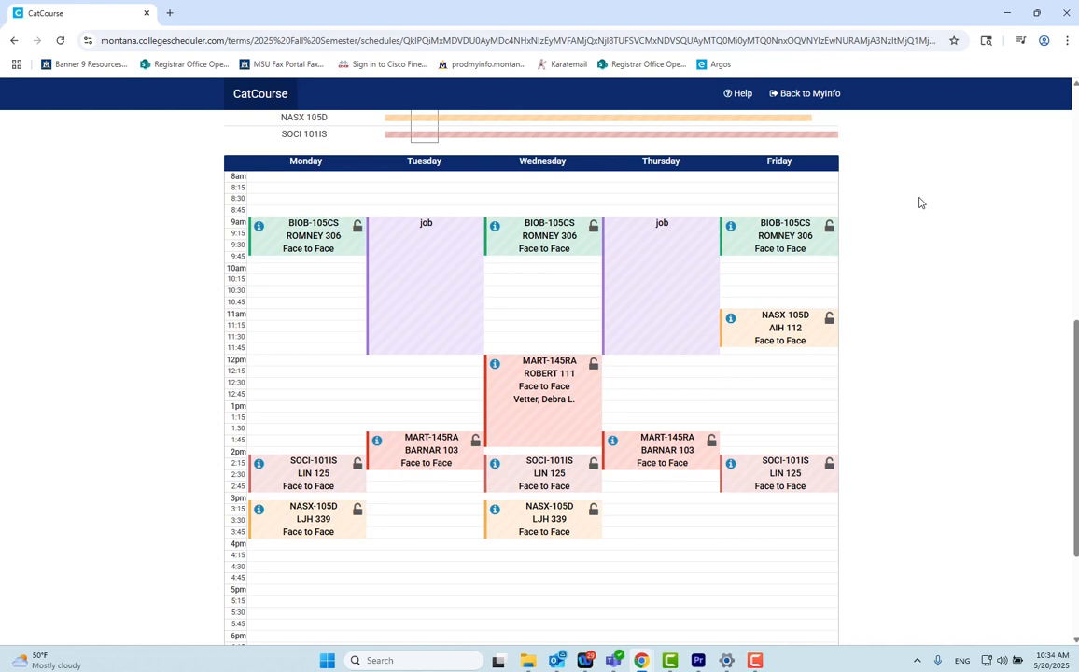
key(Right)
scroll(919, 202, down, 3)
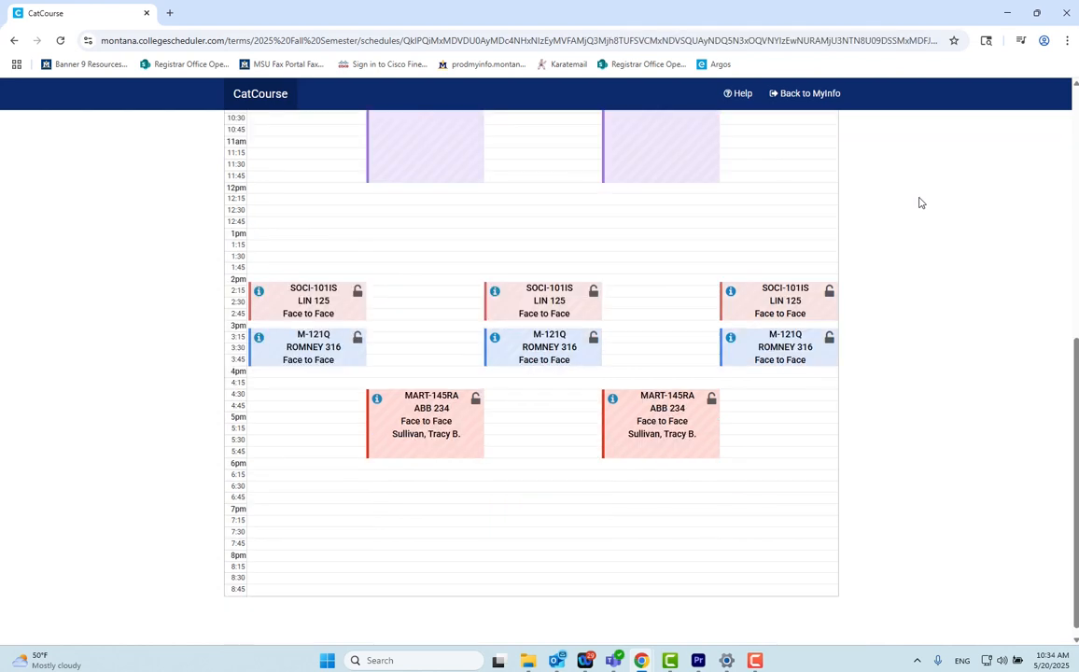
key(Right)
scroll(920, 203, up, 2)
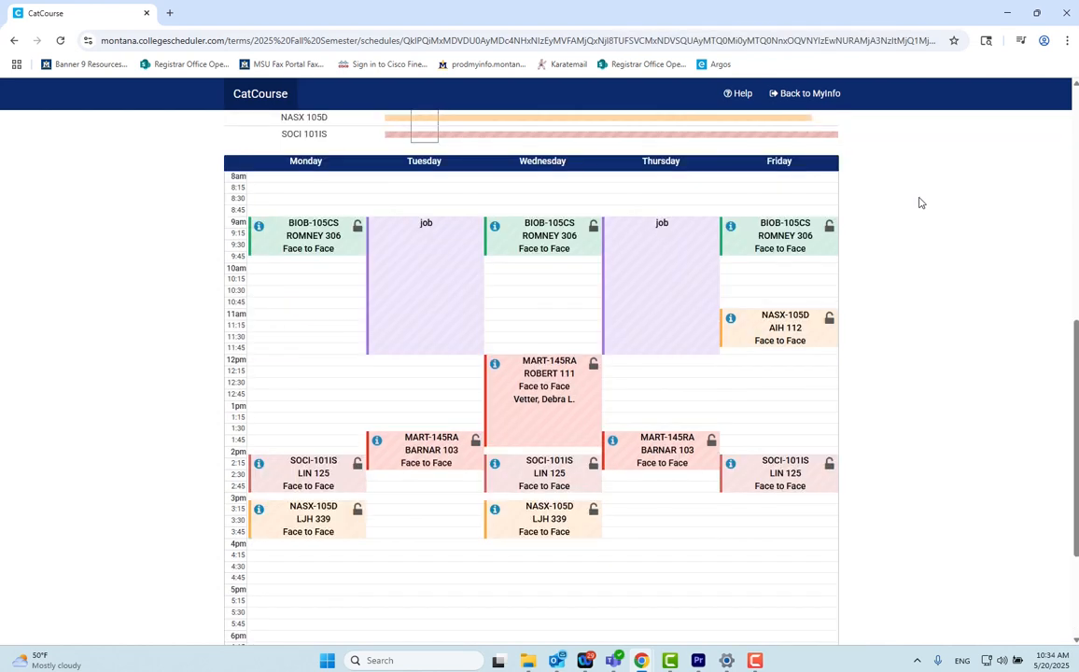
- Lock the 9am BIOB 105CS class in the weekly calendar and advance to the next potential schedule
click(829, 227)
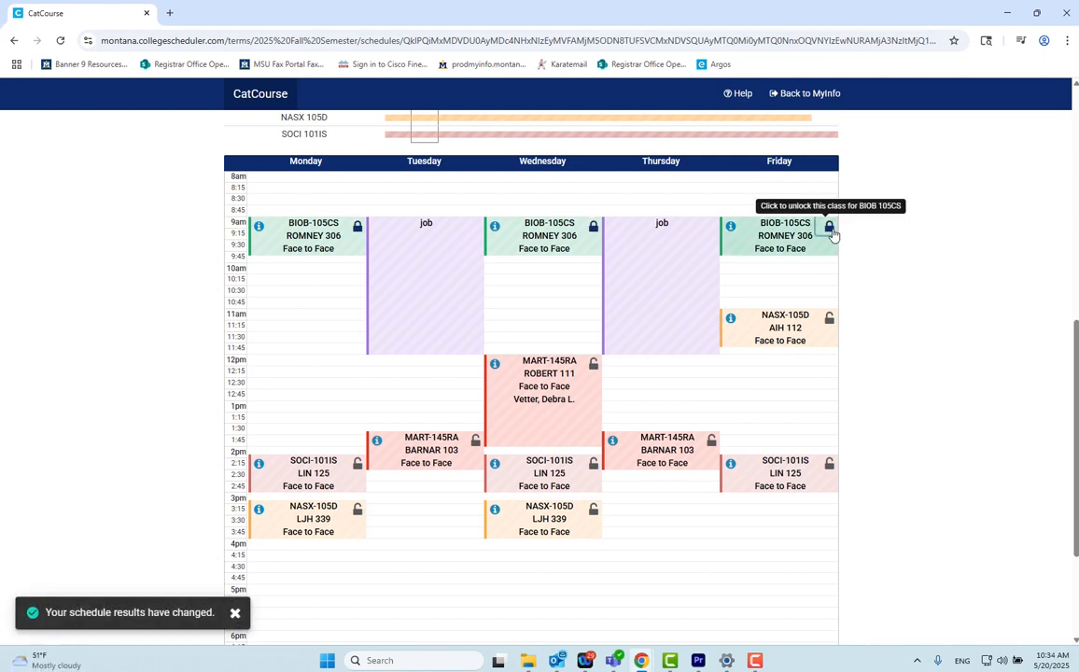
key(Right)
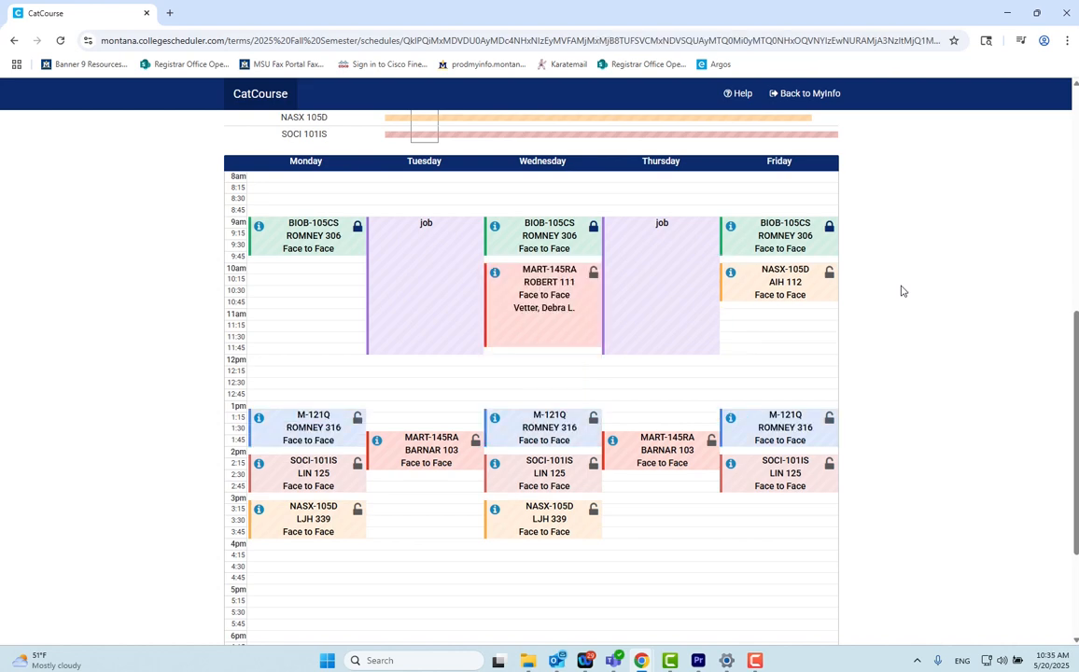
- Send the potential schedule numbered 93 to the Registration Cart and confirm the transfer
scroll(902, 291, up, 4)
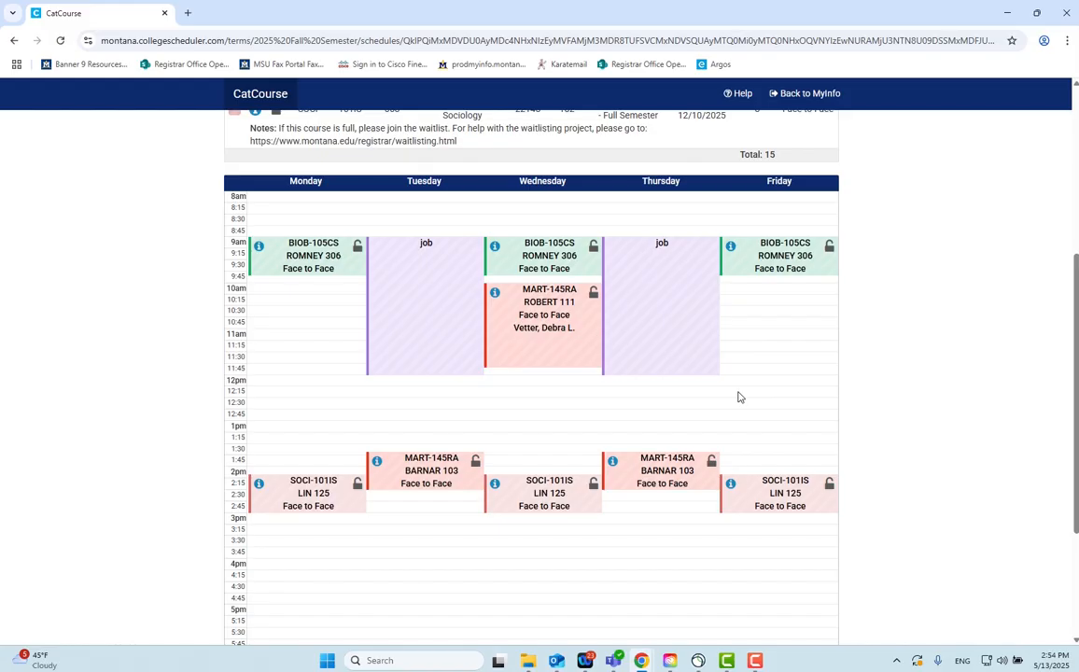
scroll(737, 397, up, 3)
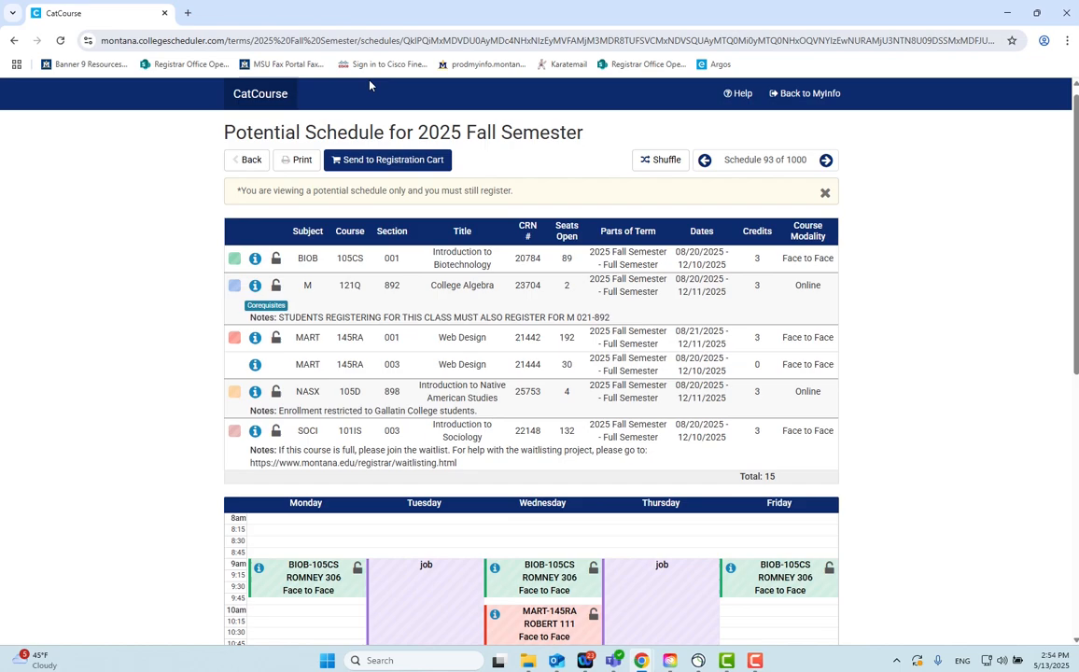
click(364, 162)
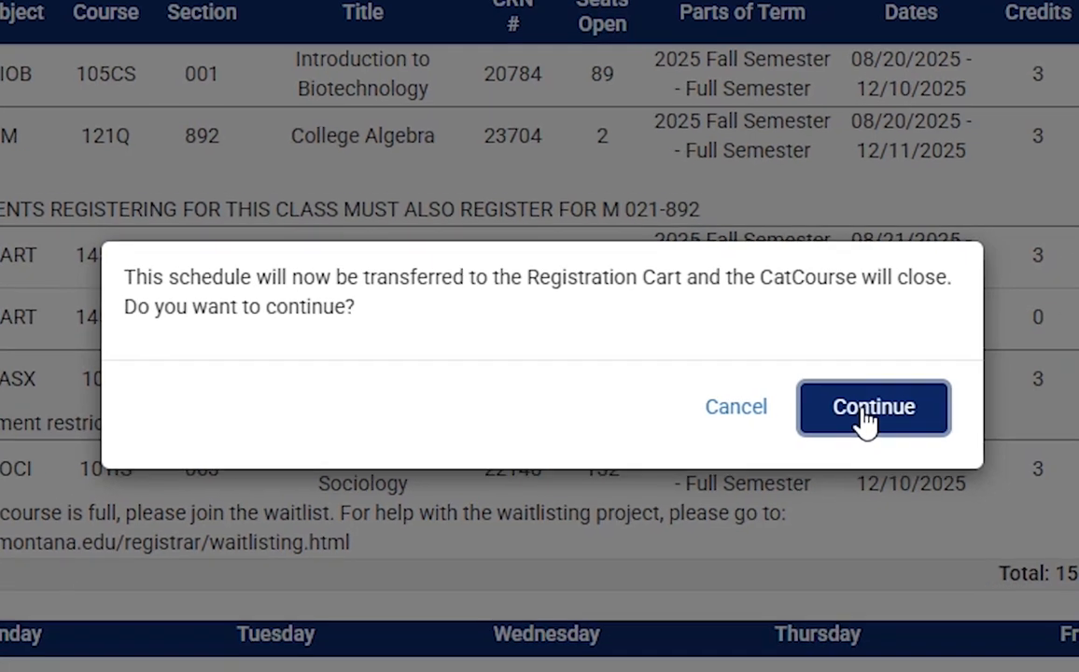
click(891, 411)
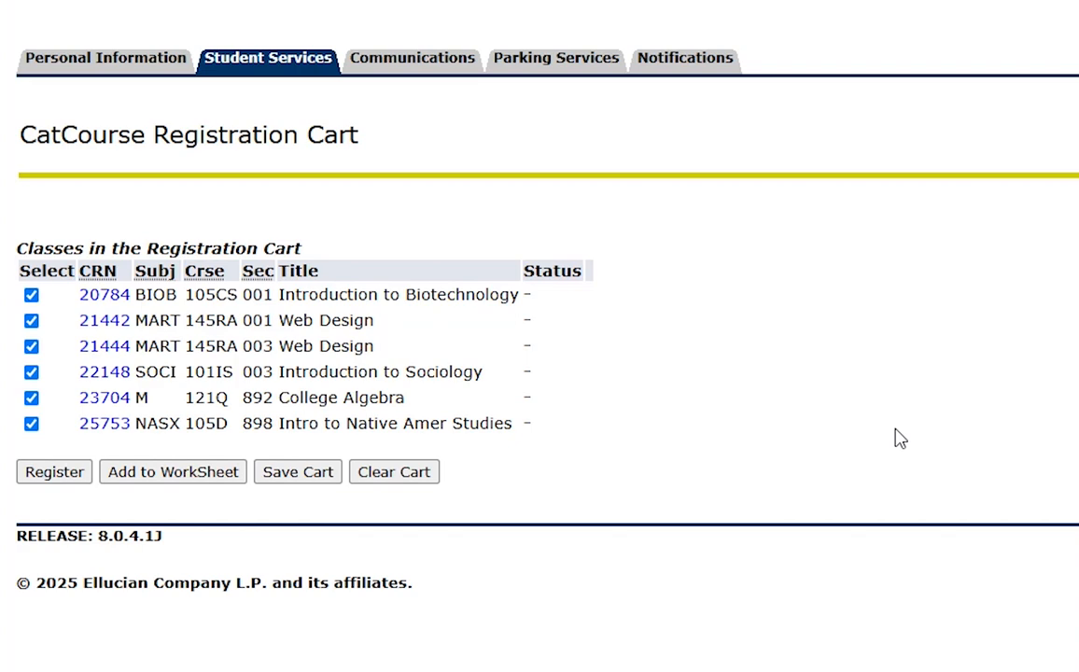
- Register all classes in the cart with the Alternate PIN for 2025 Fall Semester, and check the current schedule and registration add errors
click(54, 471)
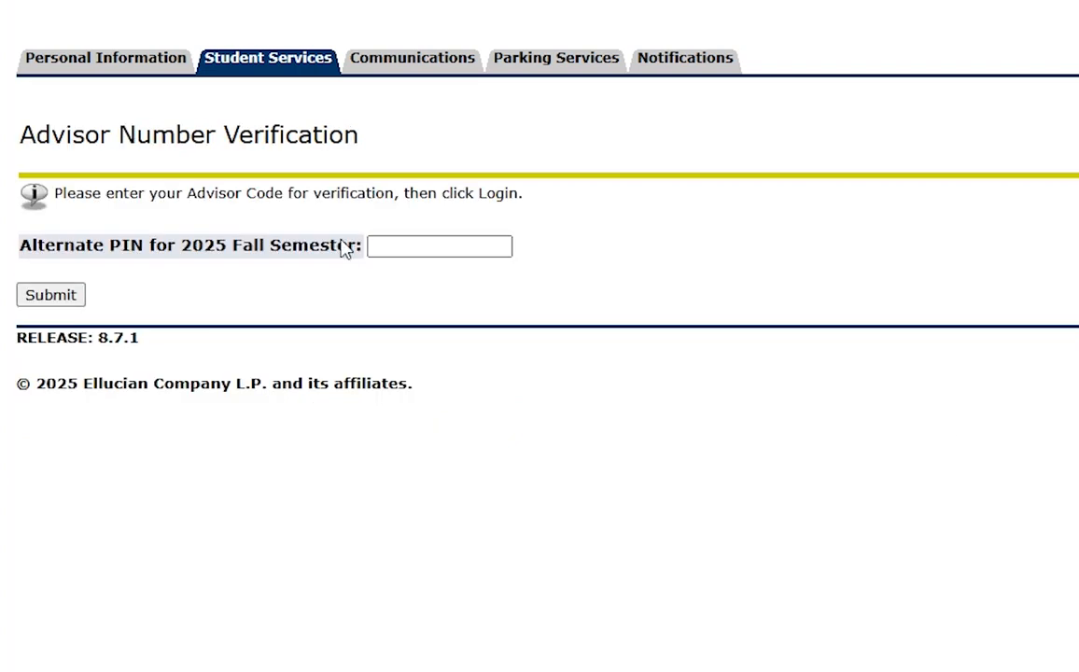
click(400, 250)
text(•••)
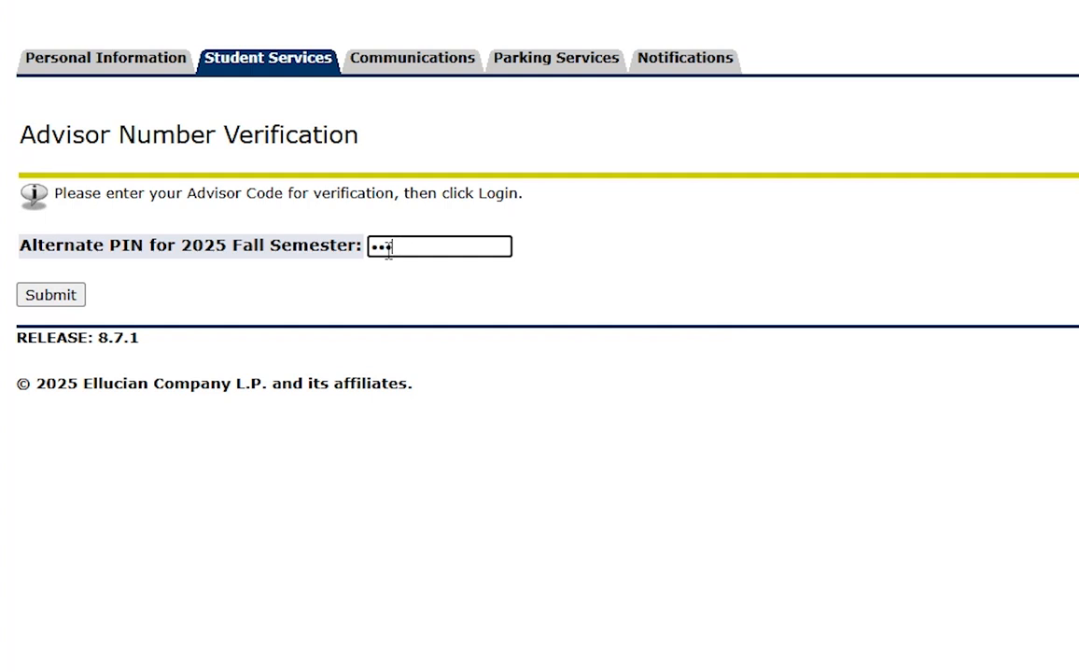
text(•••)
click(71, 300)
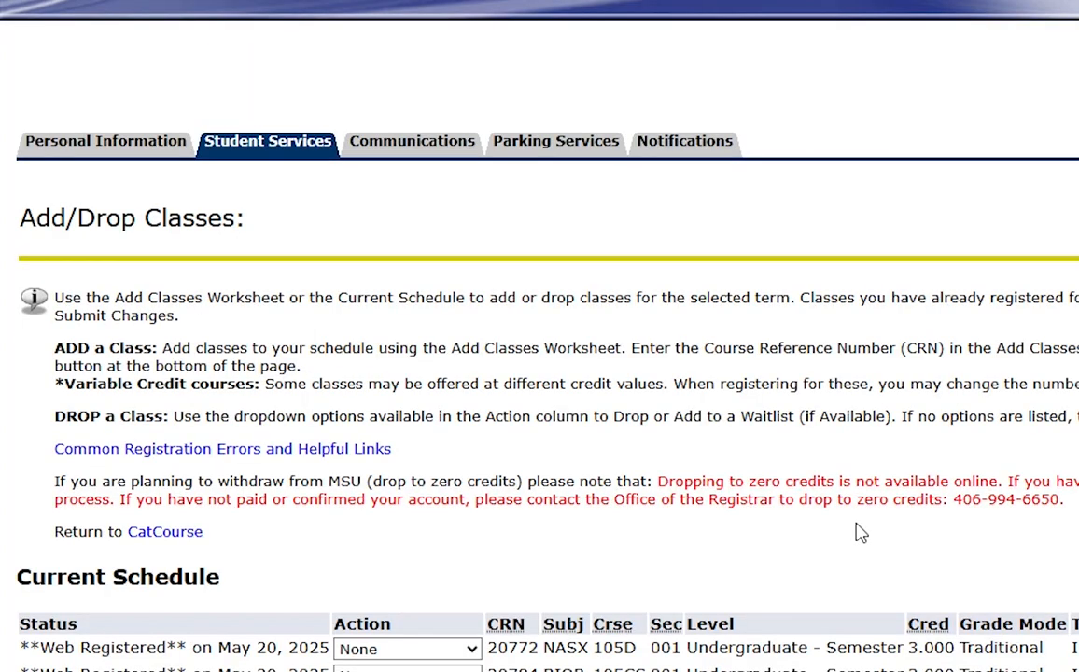
scroll(861, 532, down, 4)
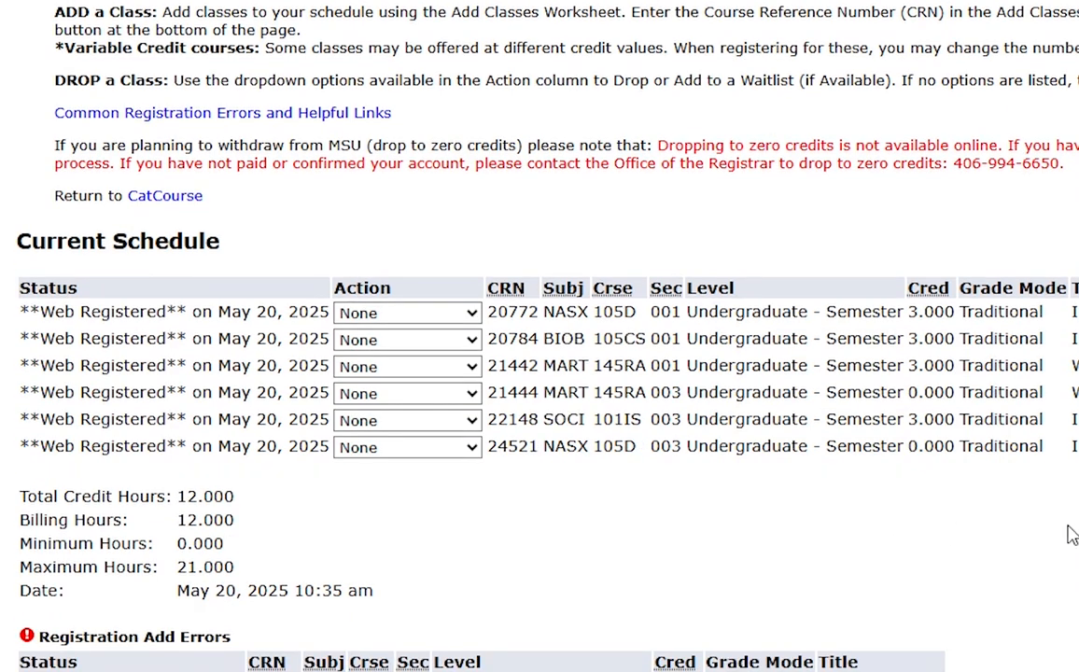
scroll(1071, 534, down, 3)
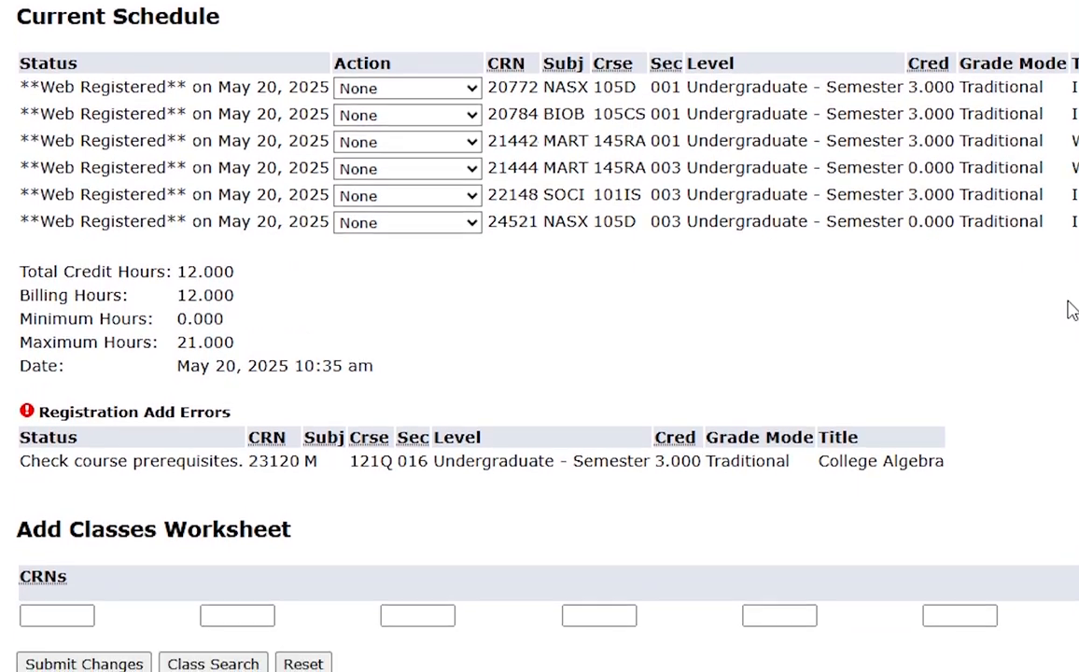